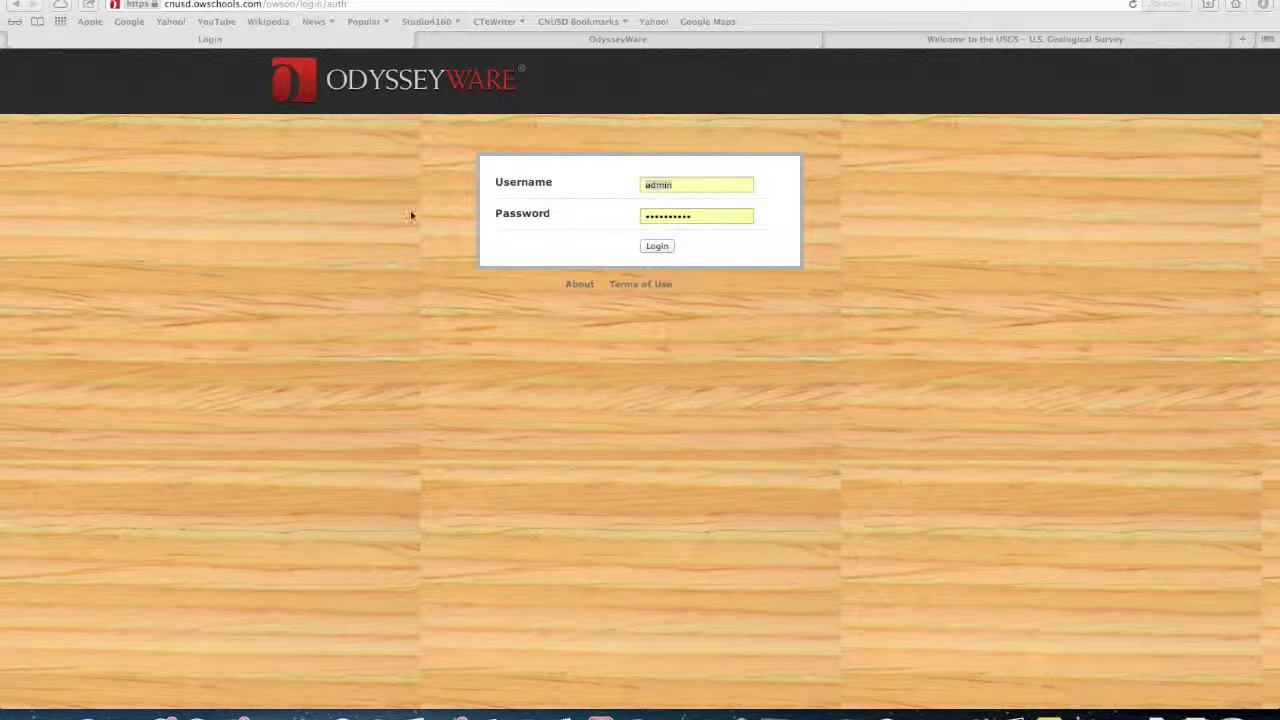
Step: Log in with the prefilled administrator account and open the list of courses
left_click(657, 247)
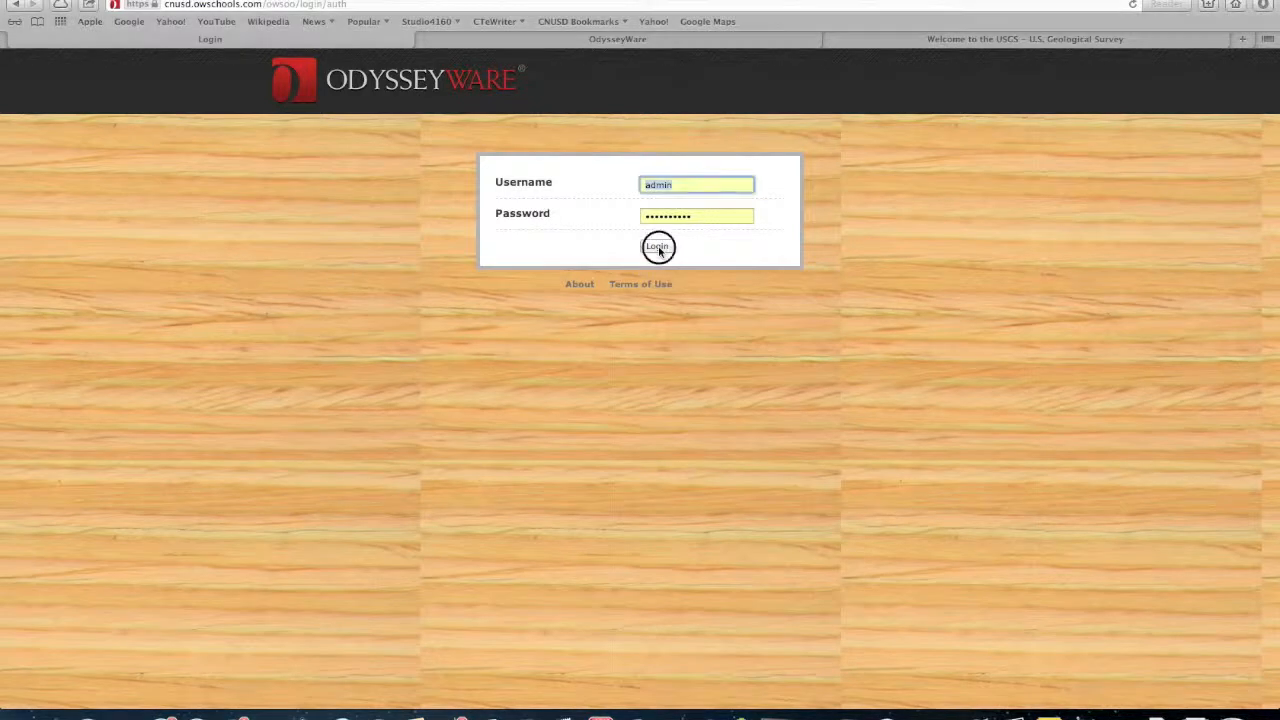
left_click(657, 247)
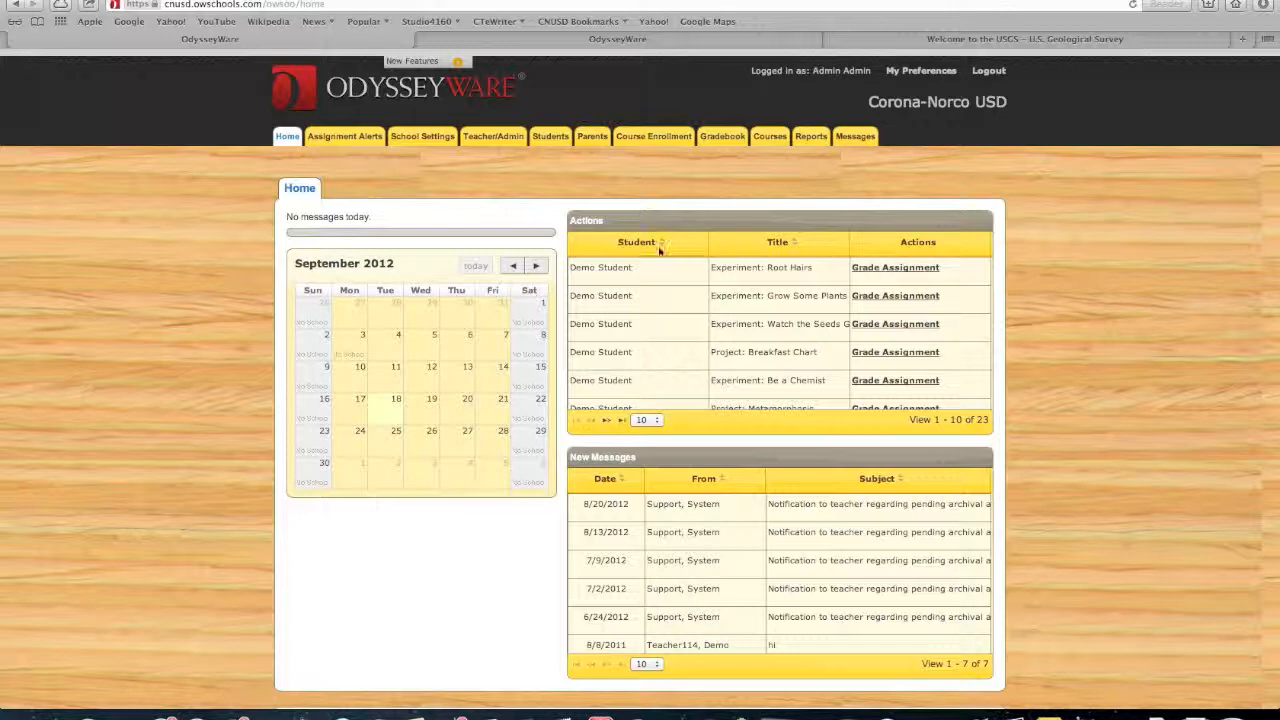
left_click(773, 144)
left_click(776, 141)
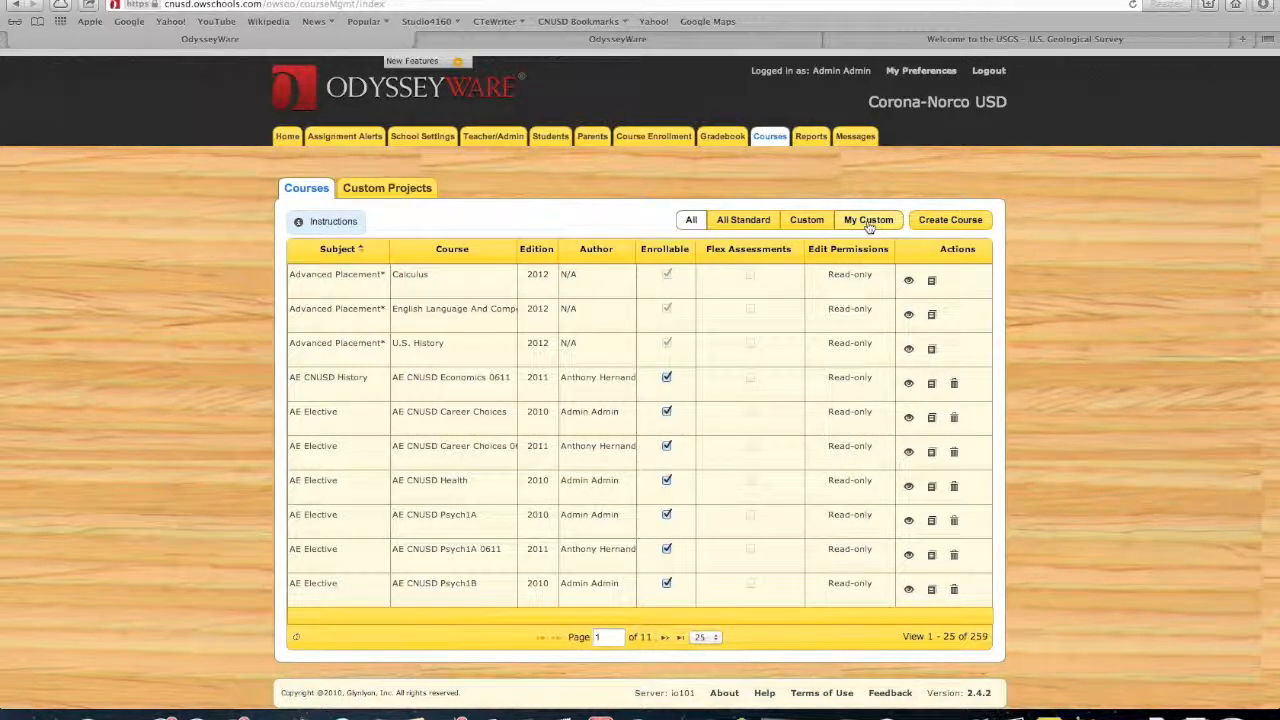
Step: Filter the course list to all standard courses and show 75 courses per page
left_click(753, 227)
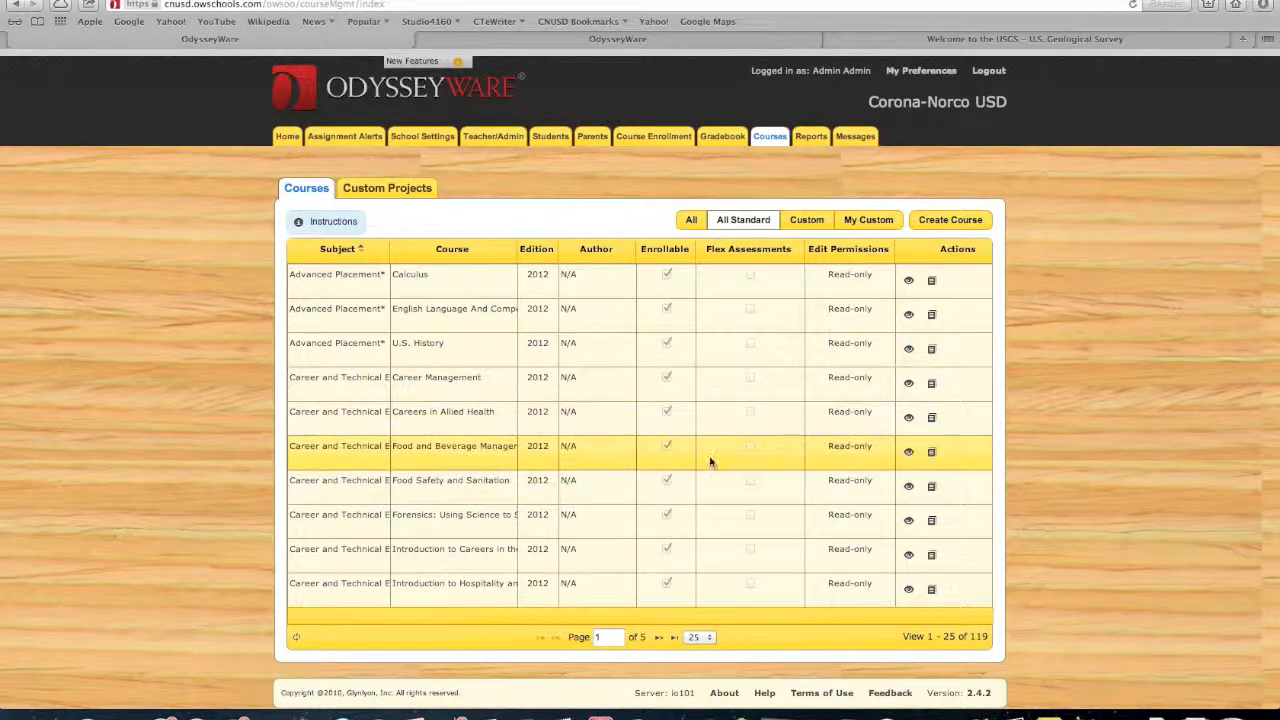
left_click(707, 638)
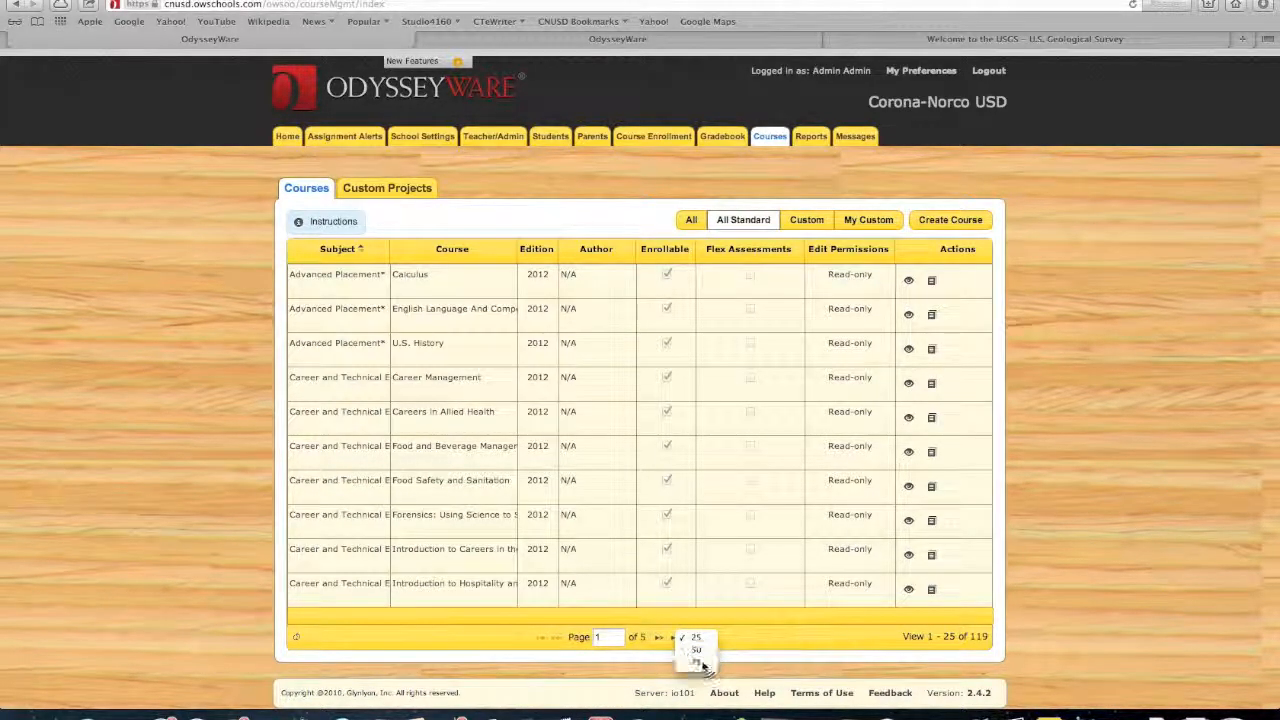
left_click(702, 663)
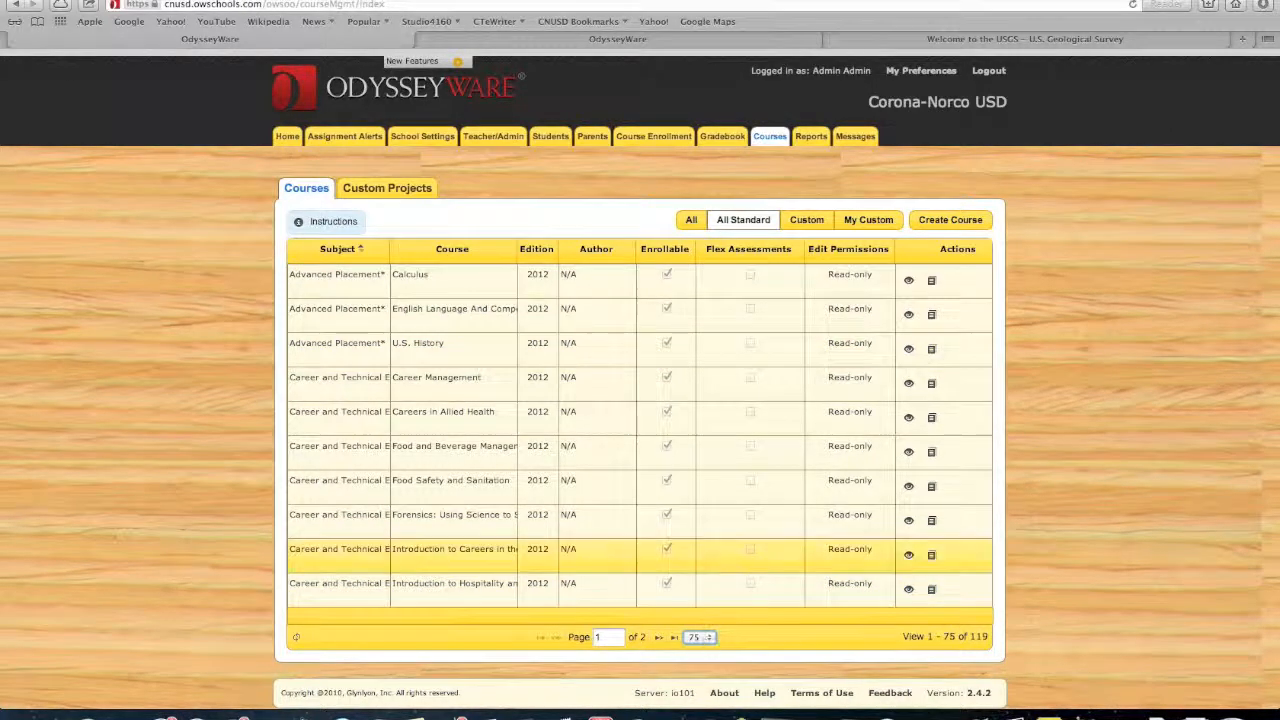
Step: Look through both pages of the standard course list, down to the Science courses
scroll(752, 570, "down", 3)
scroll(752, 570, "down", 5)
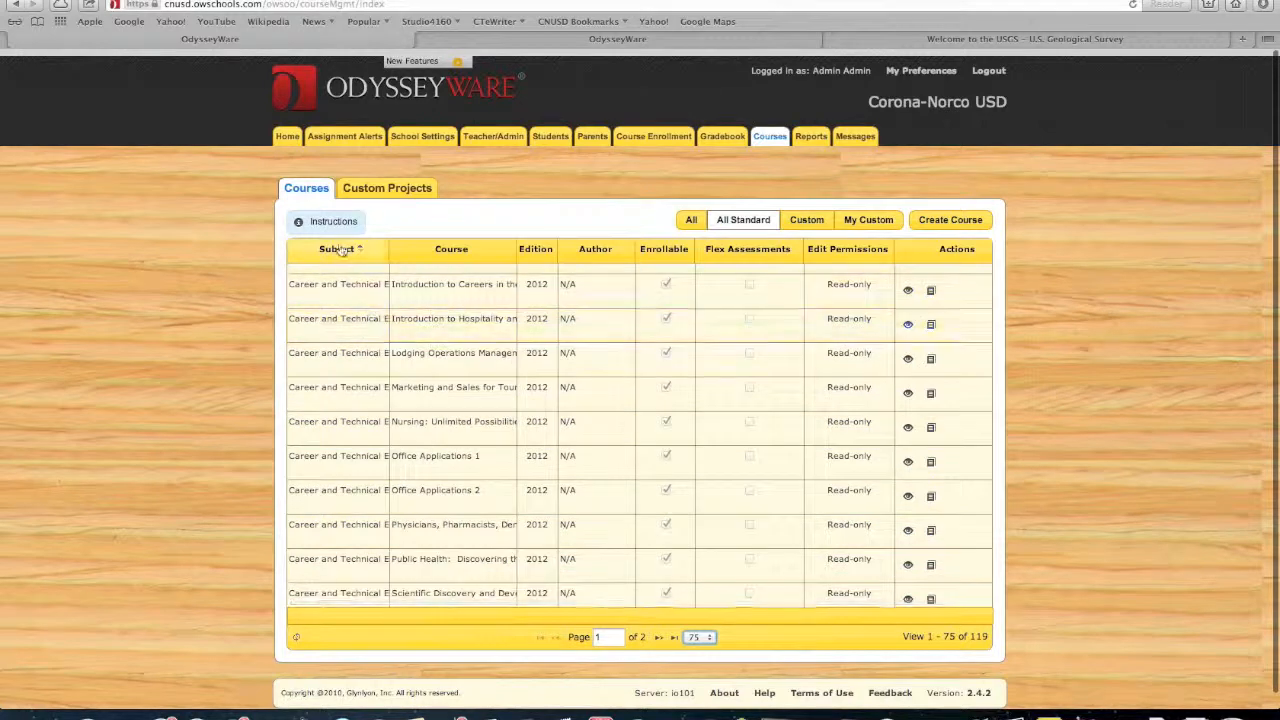
scroll(625, 527, "down", 12)
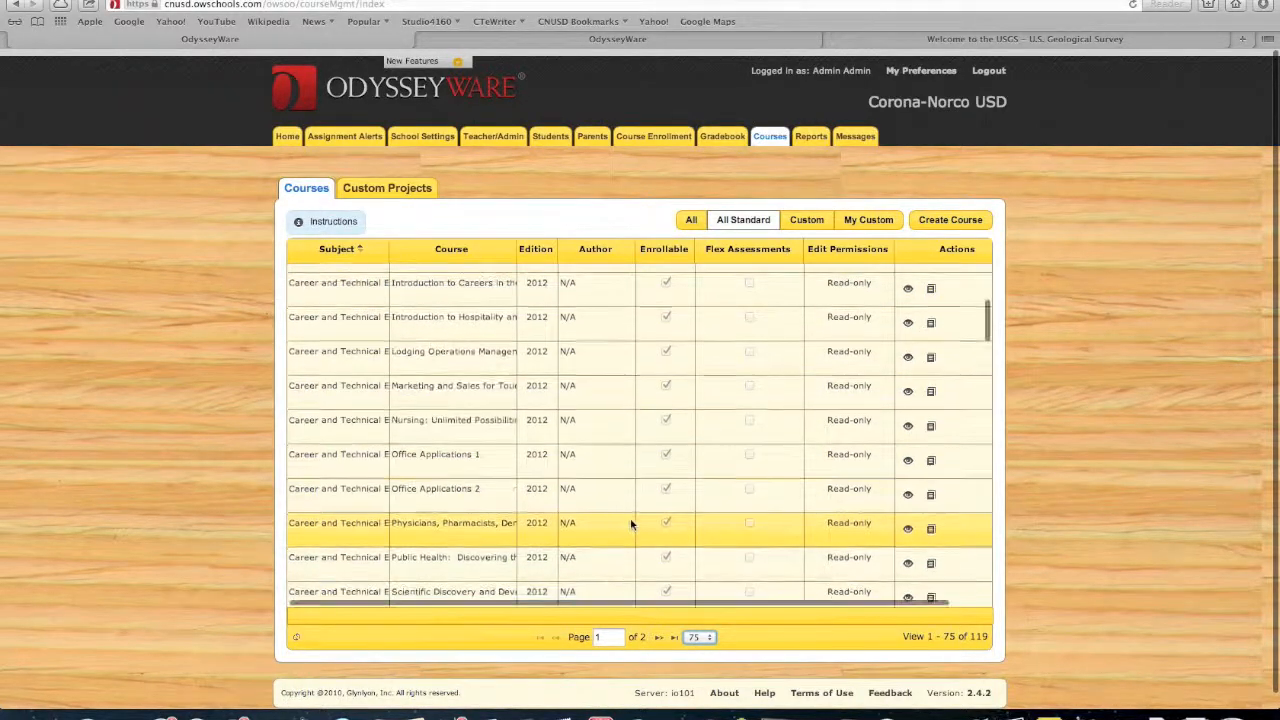
scroll(631, 524, "down", 20)
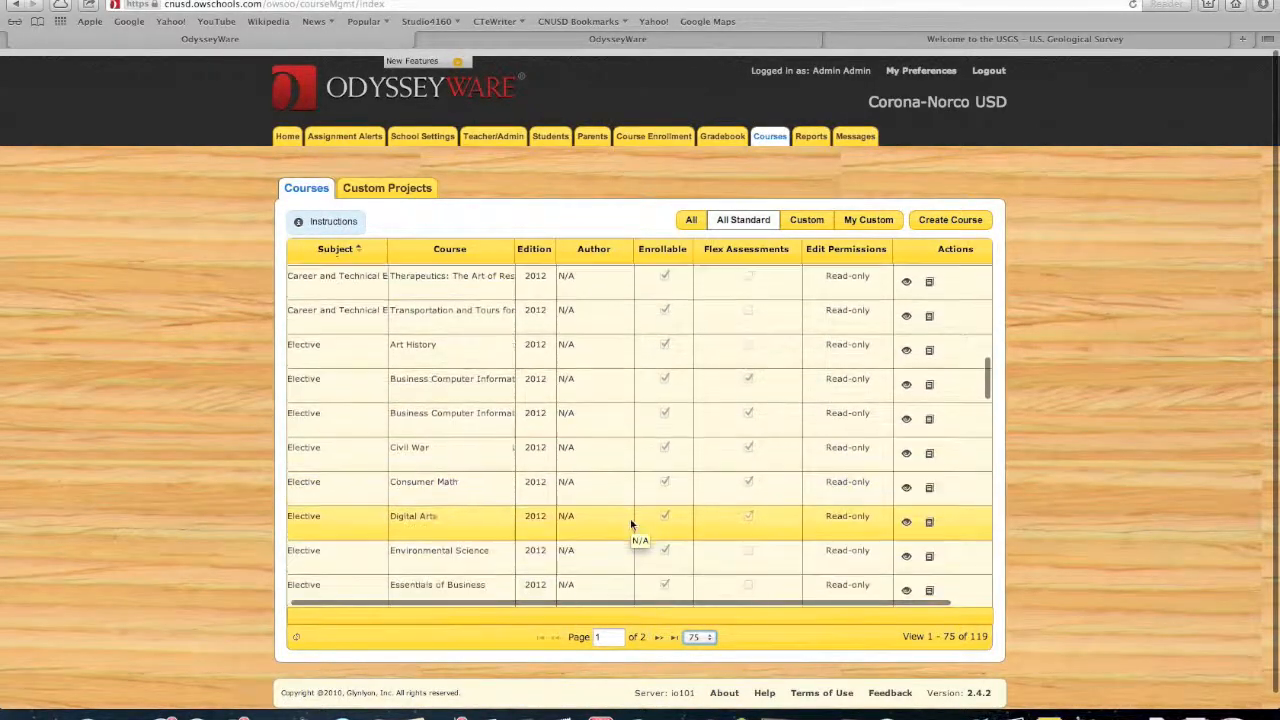
scroll(631, 524, "down", 20)
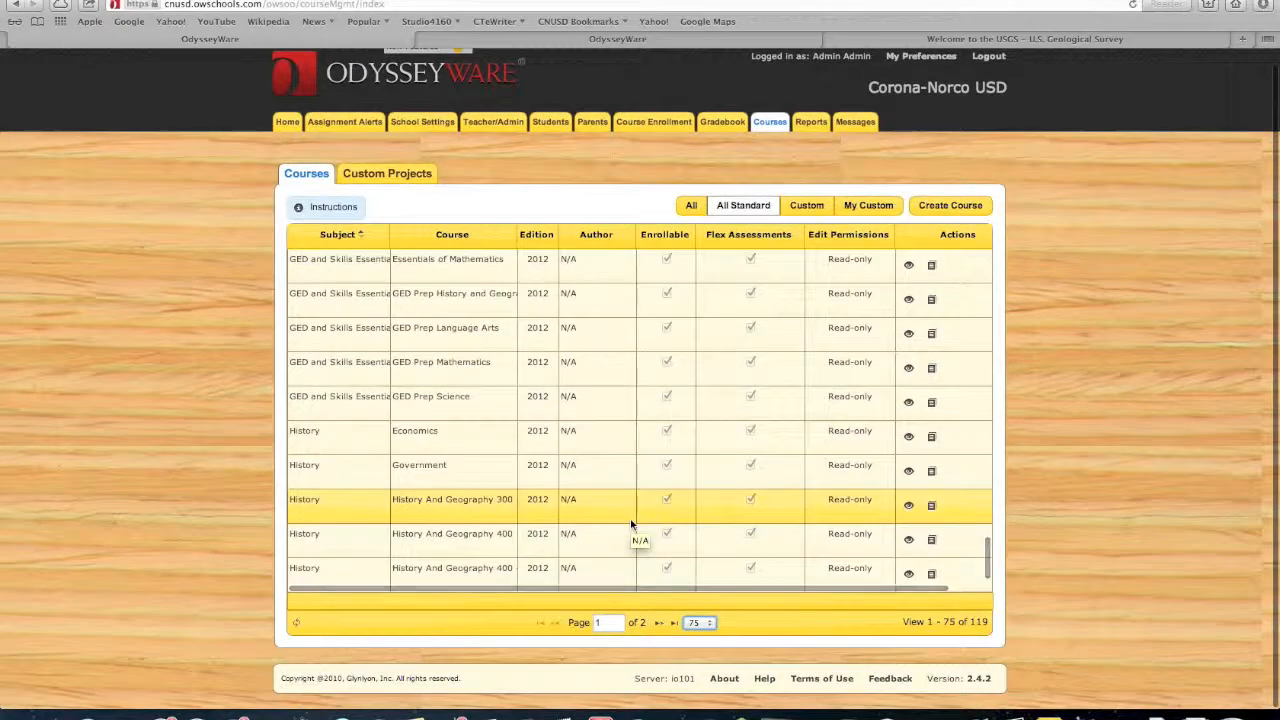
left_click(659, 624)
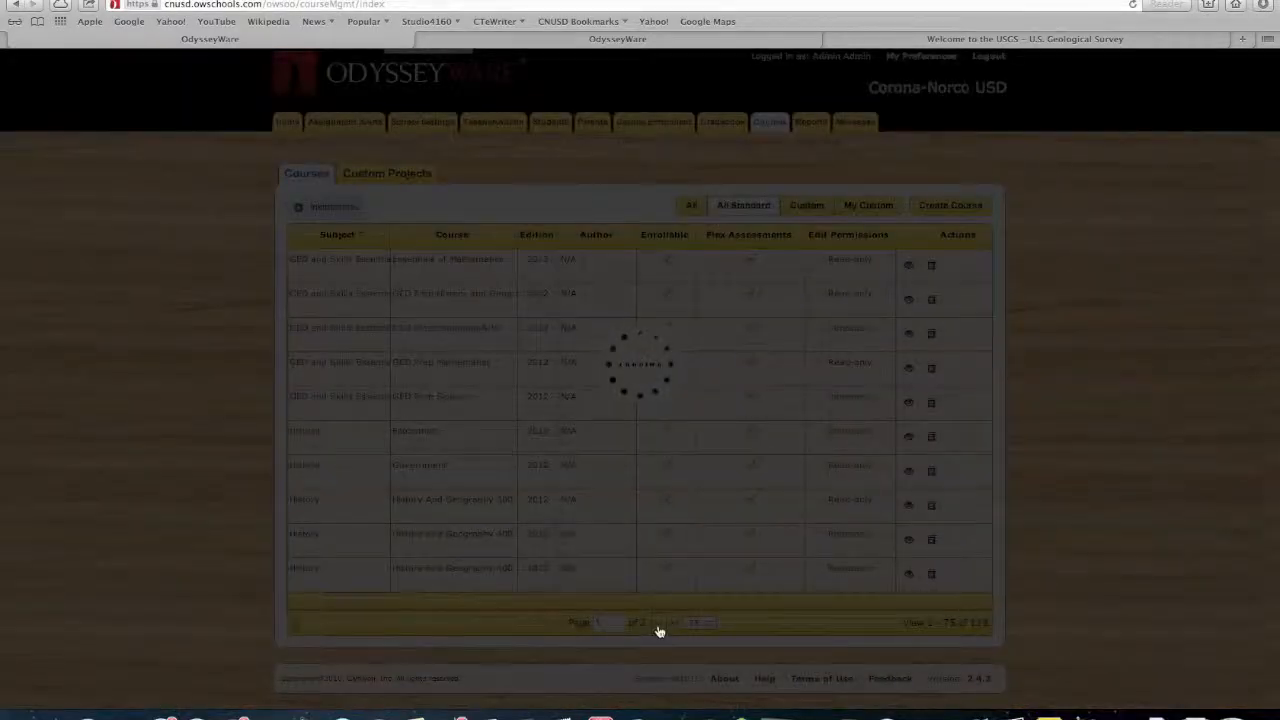
scroll(645, 480, "down", 5)
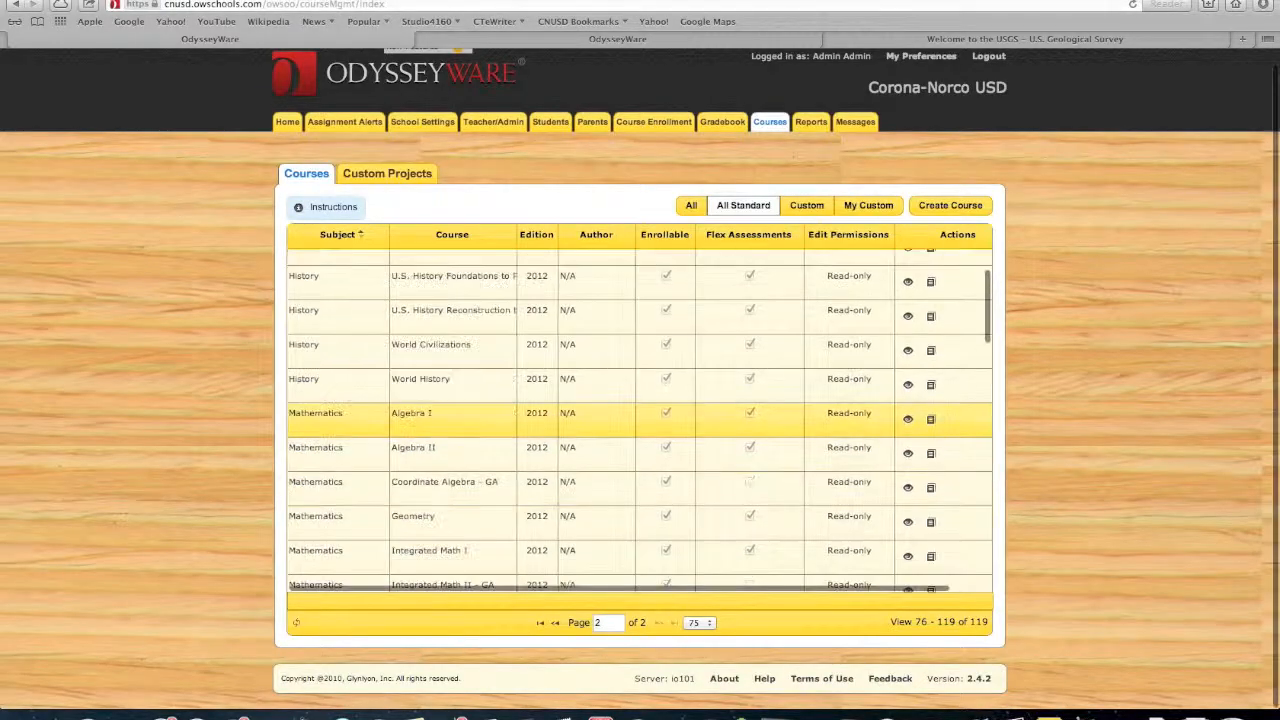
scroll(645, 492, "down", 6)
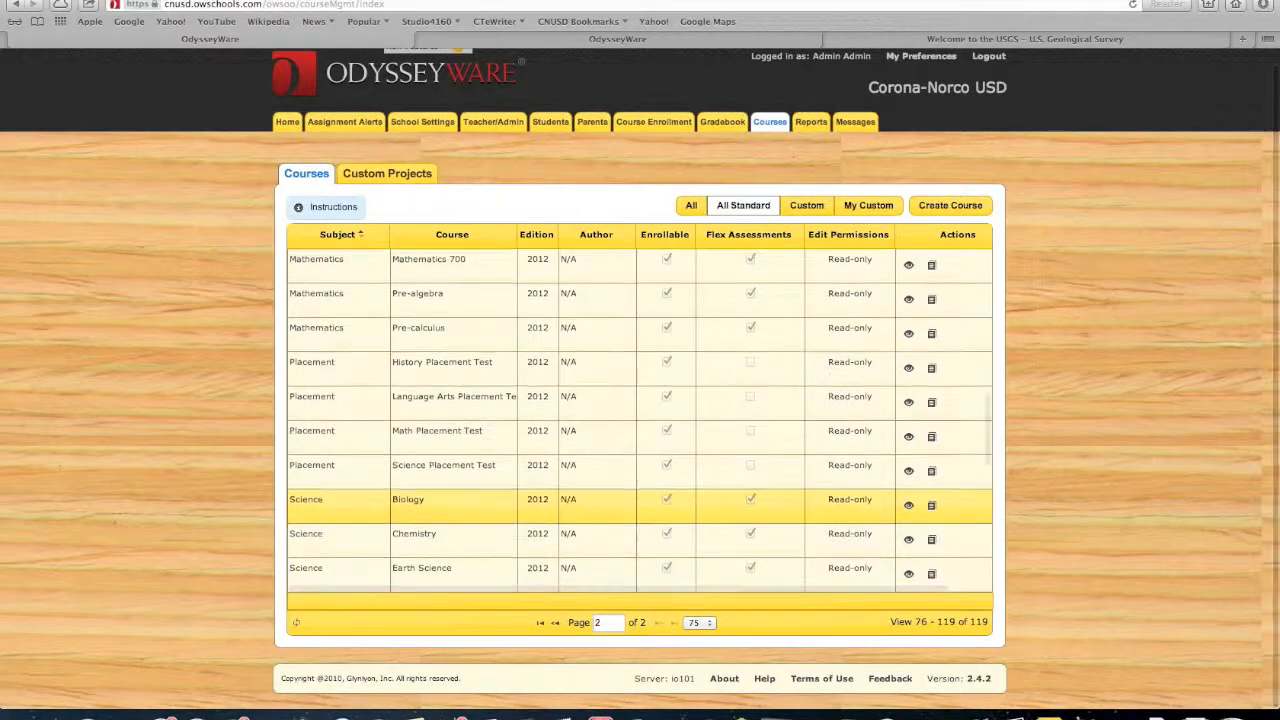
scroll(645, 493, "down", 1)
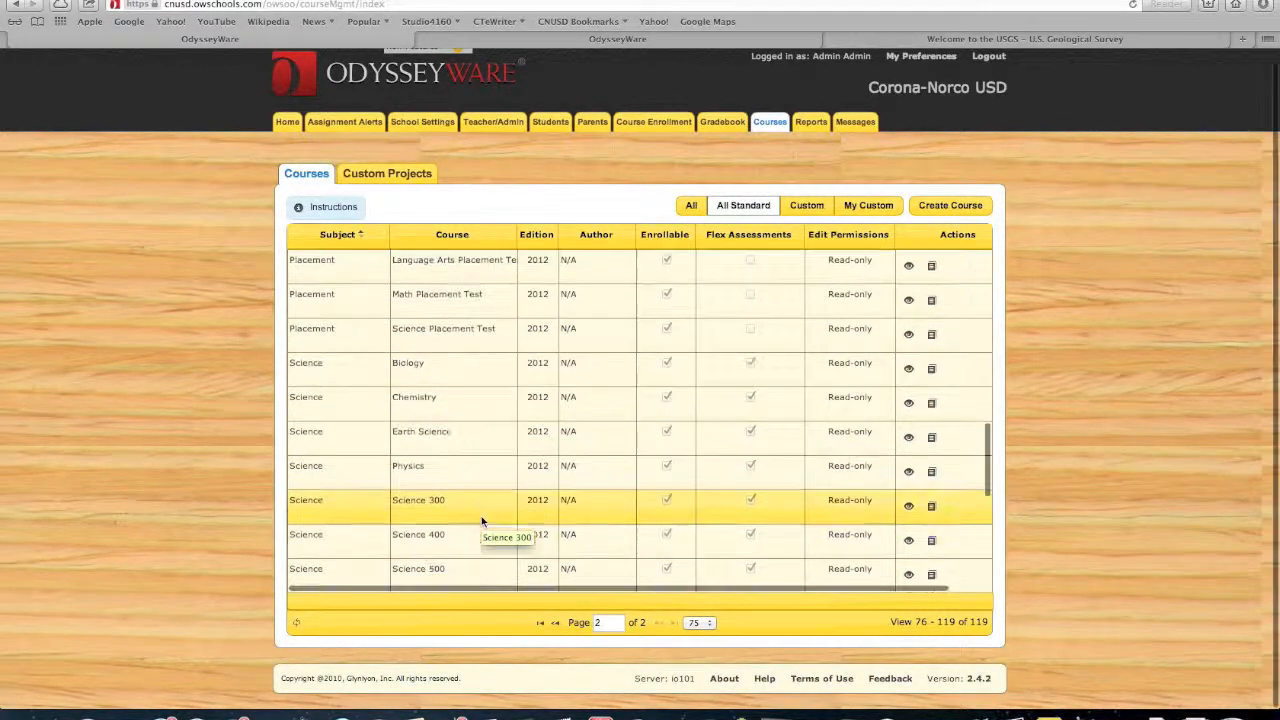
scroll(481, 521, "down", 3)
scroll(481, 521, "down", 2)
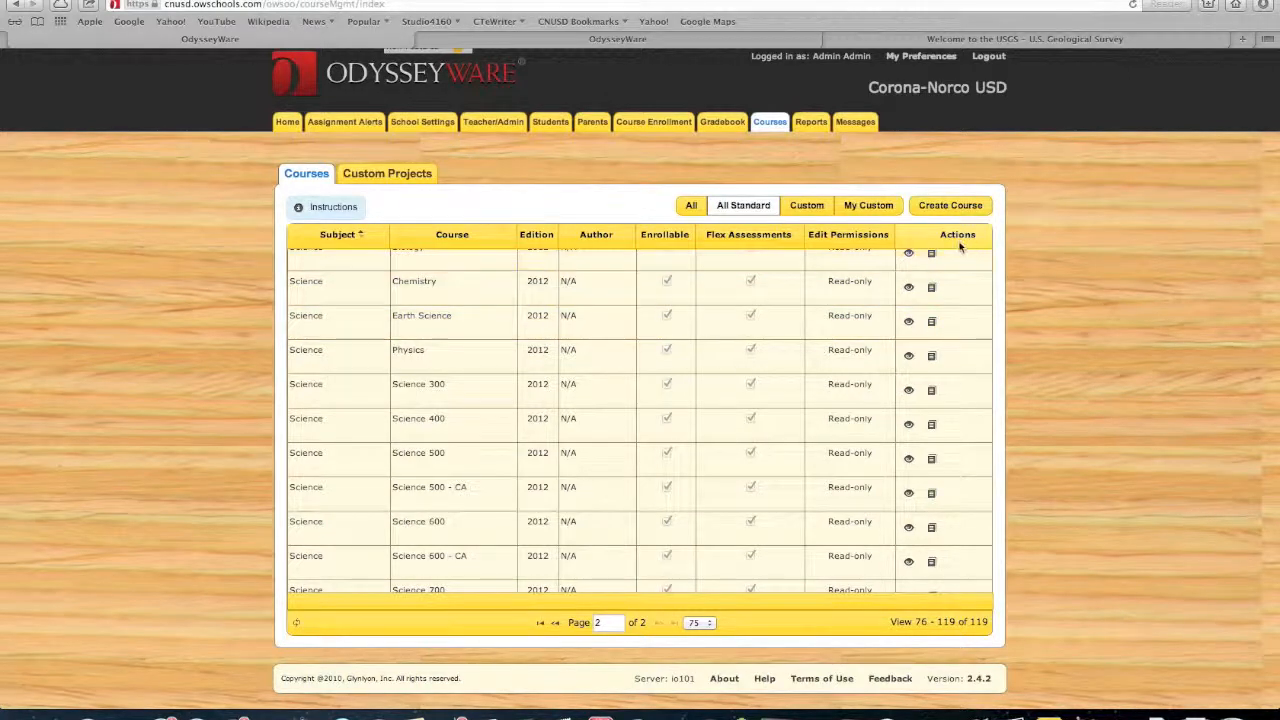
Step: Preview the outline of the standard Earth Science course, moving its window higher and enlarging it
left_click(909, 325)
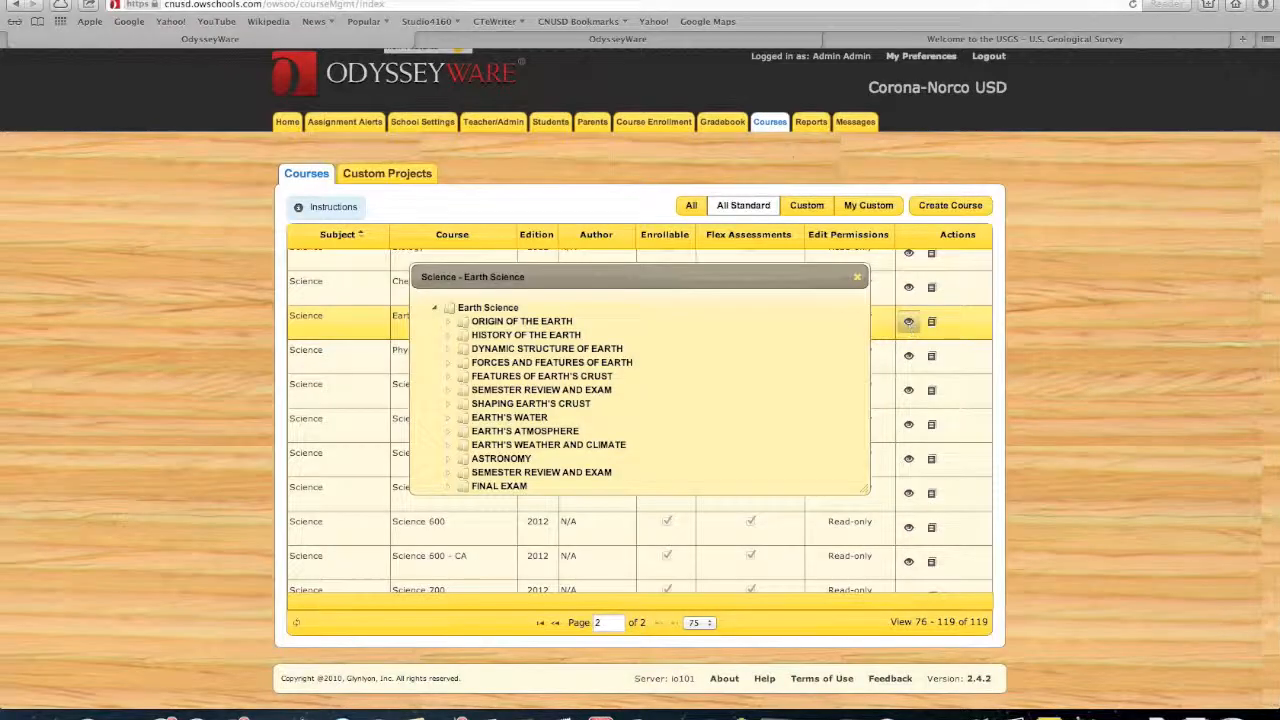
left_click_drag(795, 282, 797, 177)
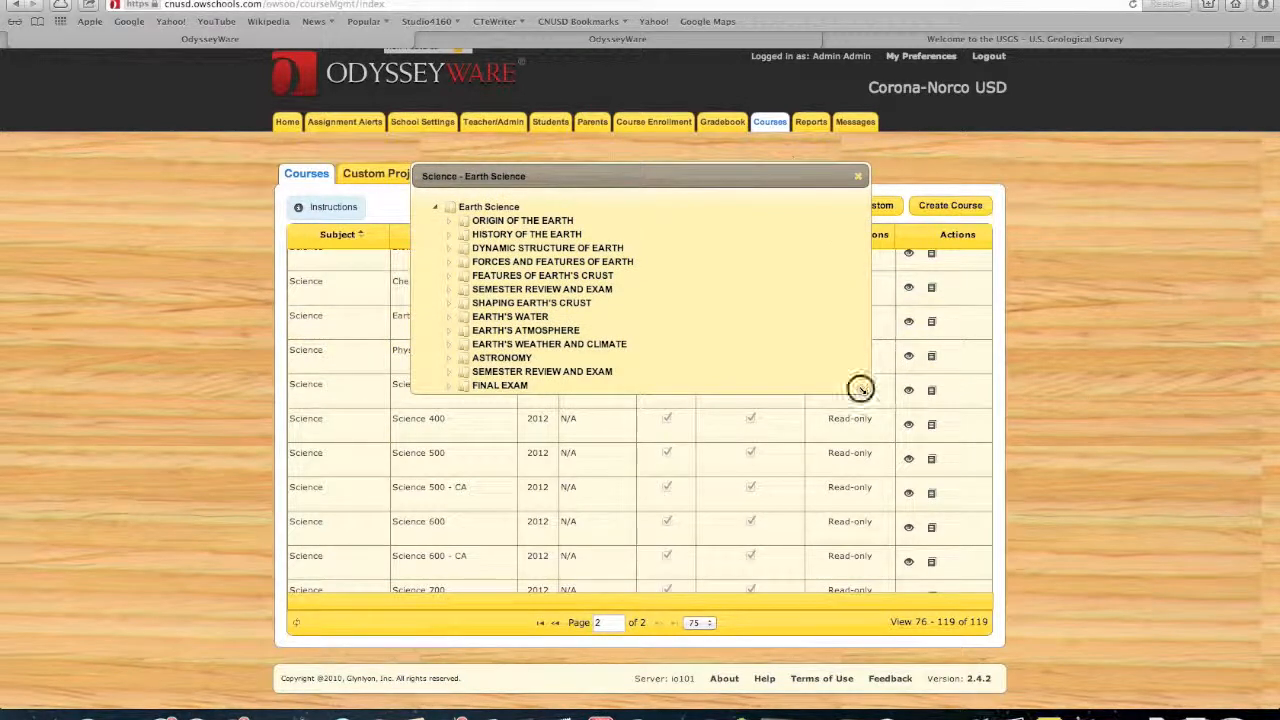
left_click_drag(863, 389, 886, 467)
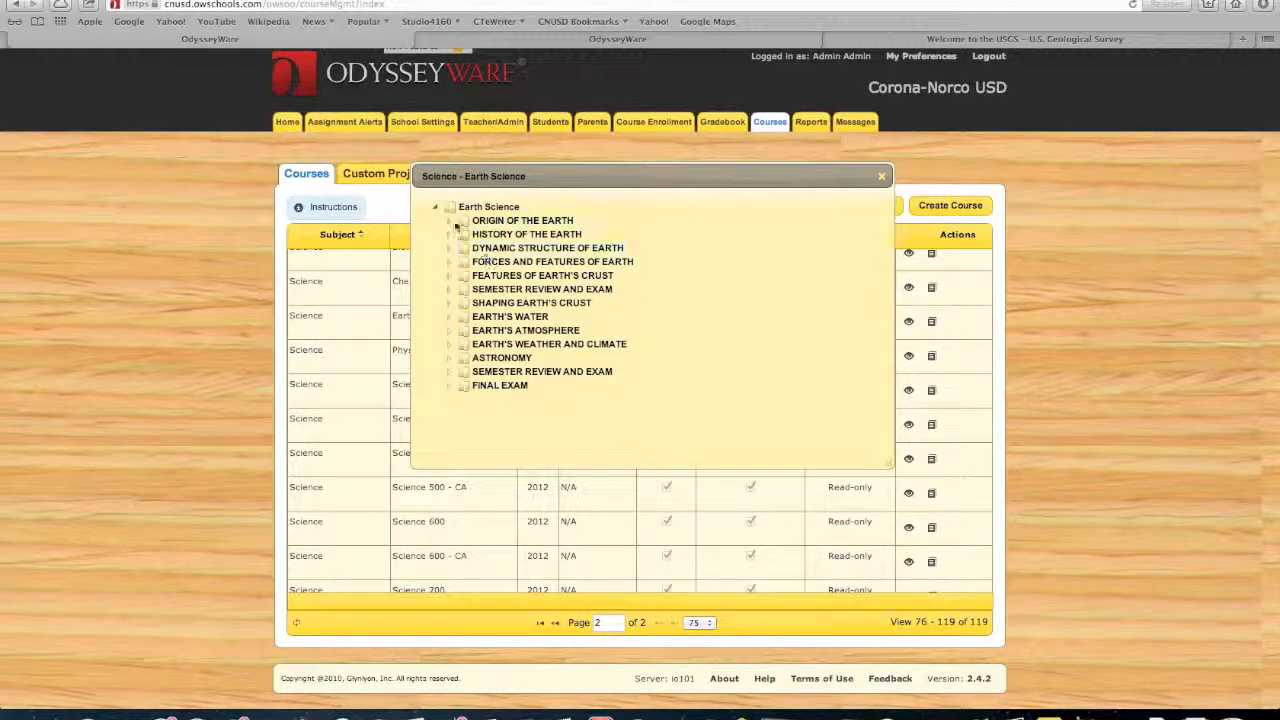
Step: Expand the Origin of the Earth and History of the Earth units in the Earth Science outline to view their lessons
left_click(449, 221)
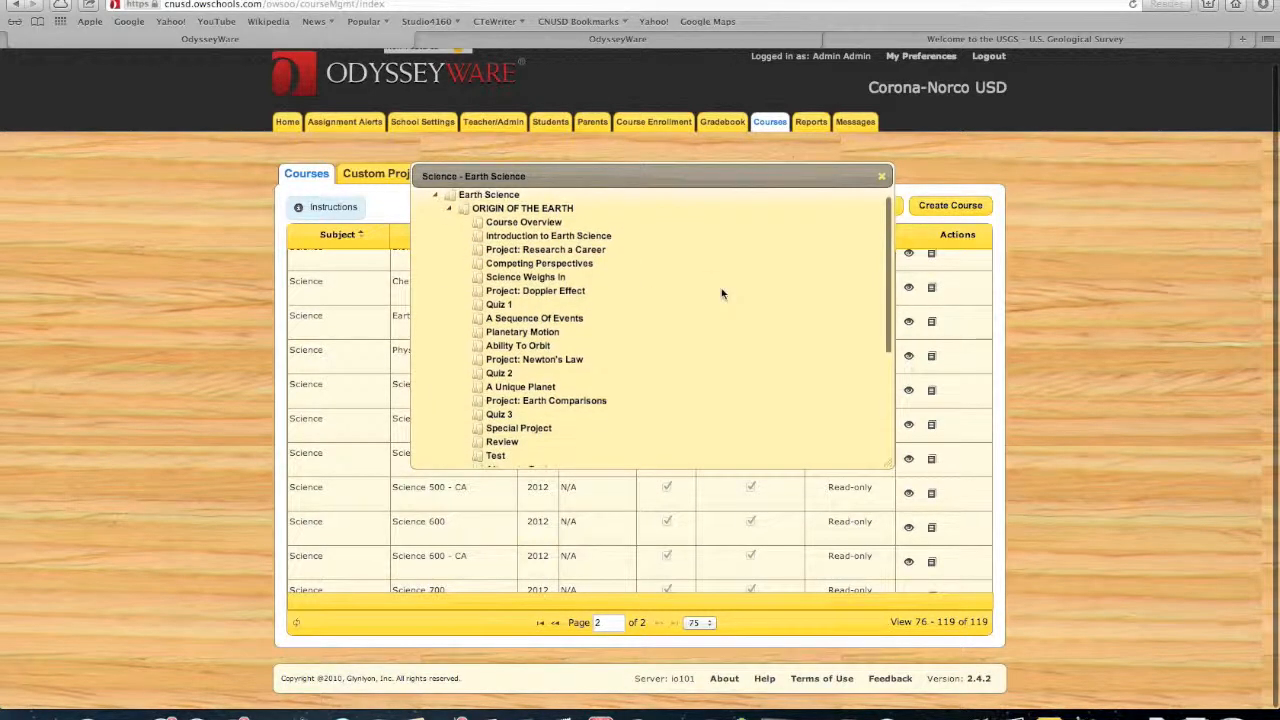
left_click(449, 208)
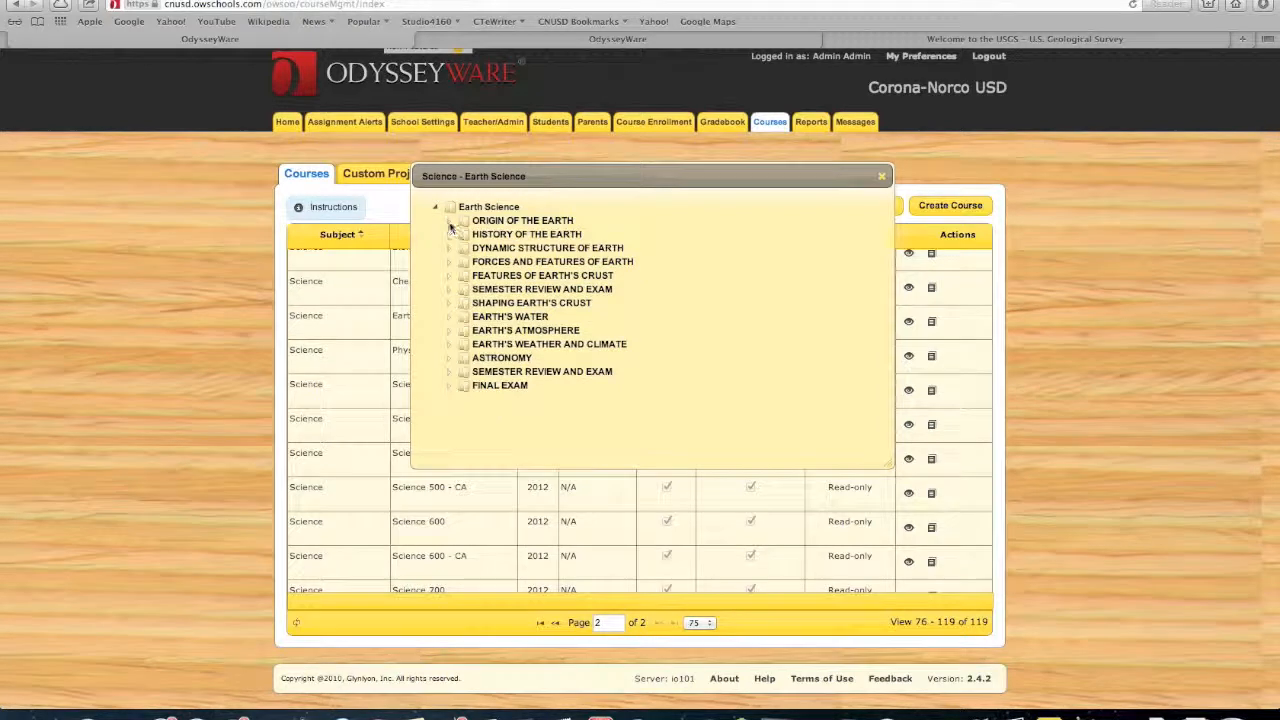
left_click(449, 222)
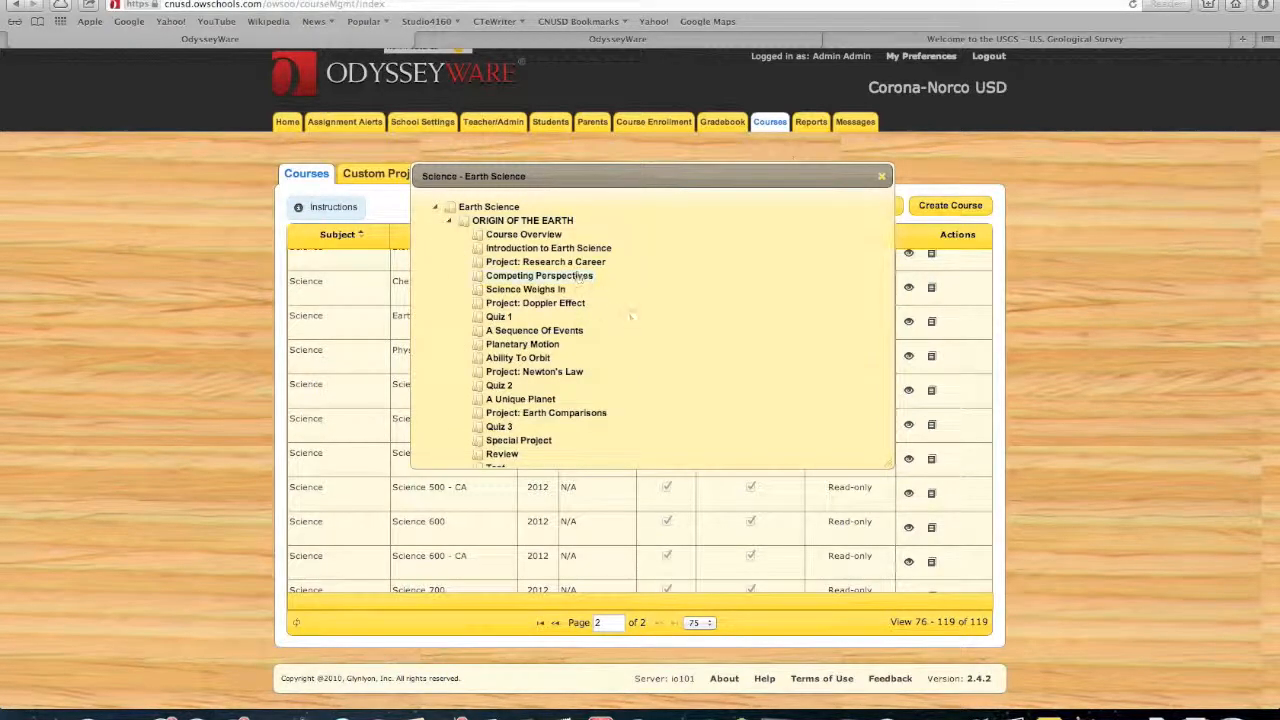
scroll(631, 320, "down", 3)
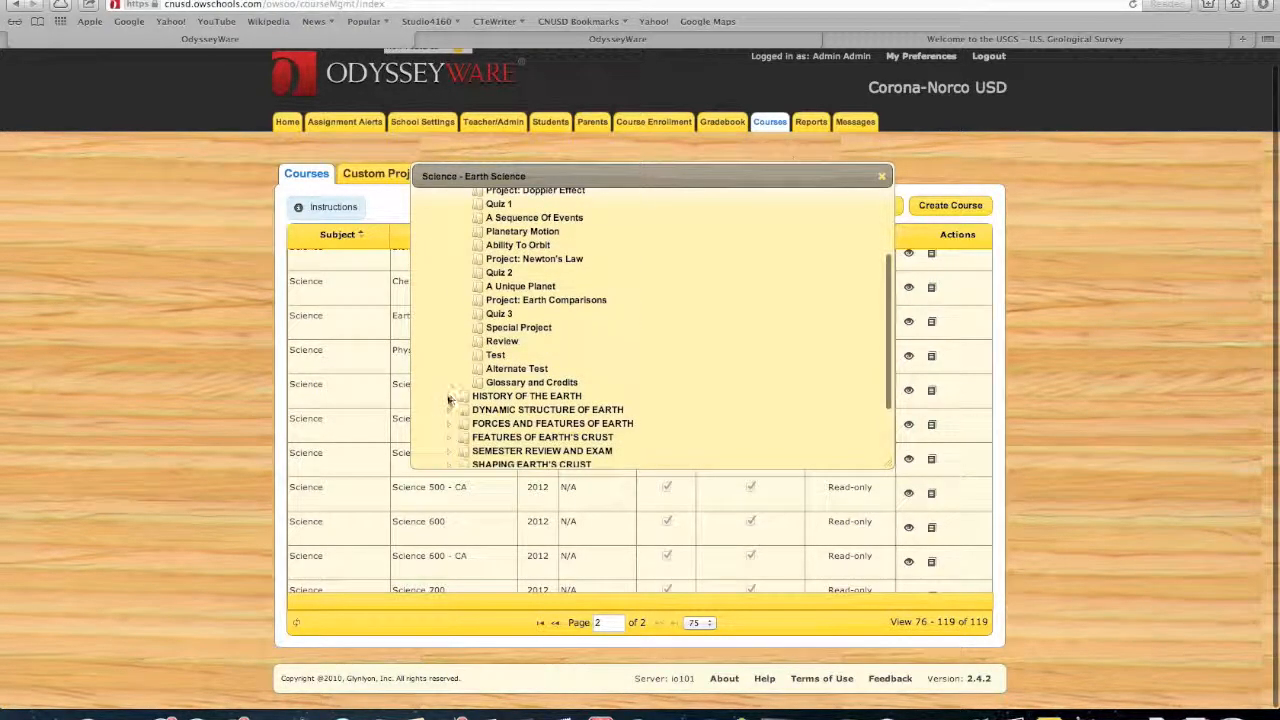
left_click(451, 396)
scroll(660, 380, "down", 5)
scroll(676, 393, "down", 3)
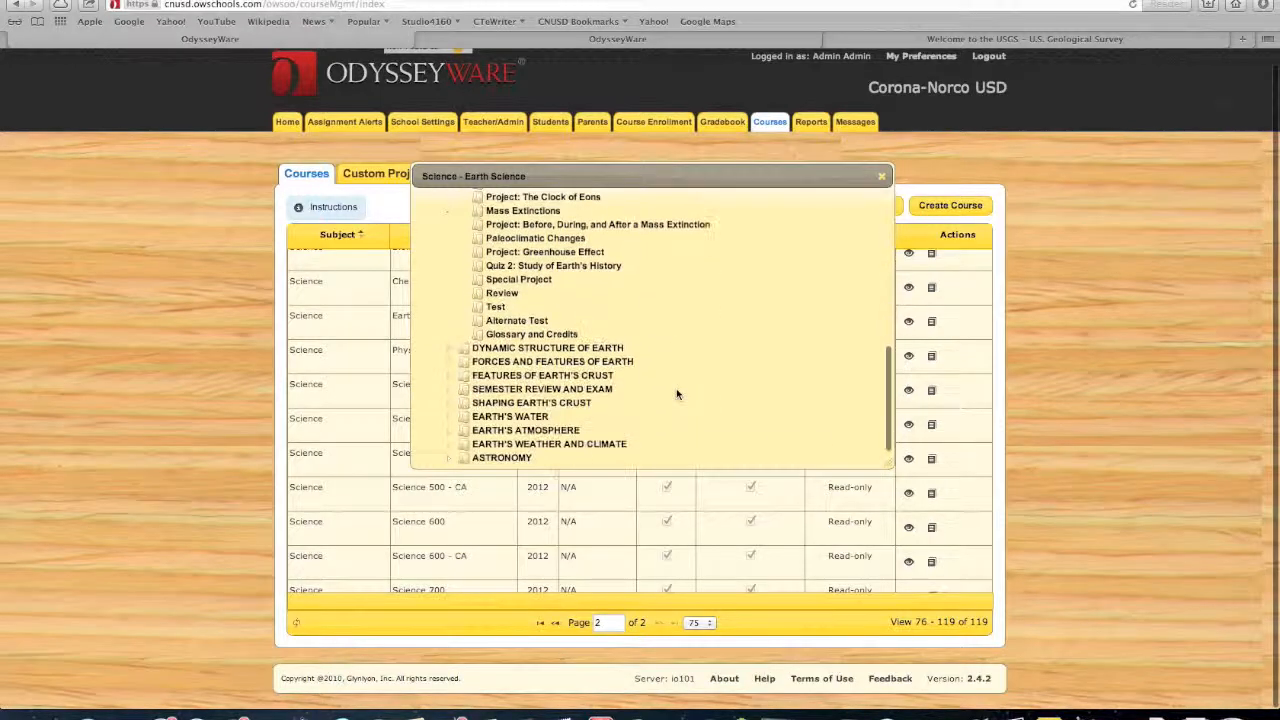
Step: Expand the Dynamic Structure of Earth, Forces and Features of Earth, and Features of Earth's Crust units in the outline
left_click(450, 350)
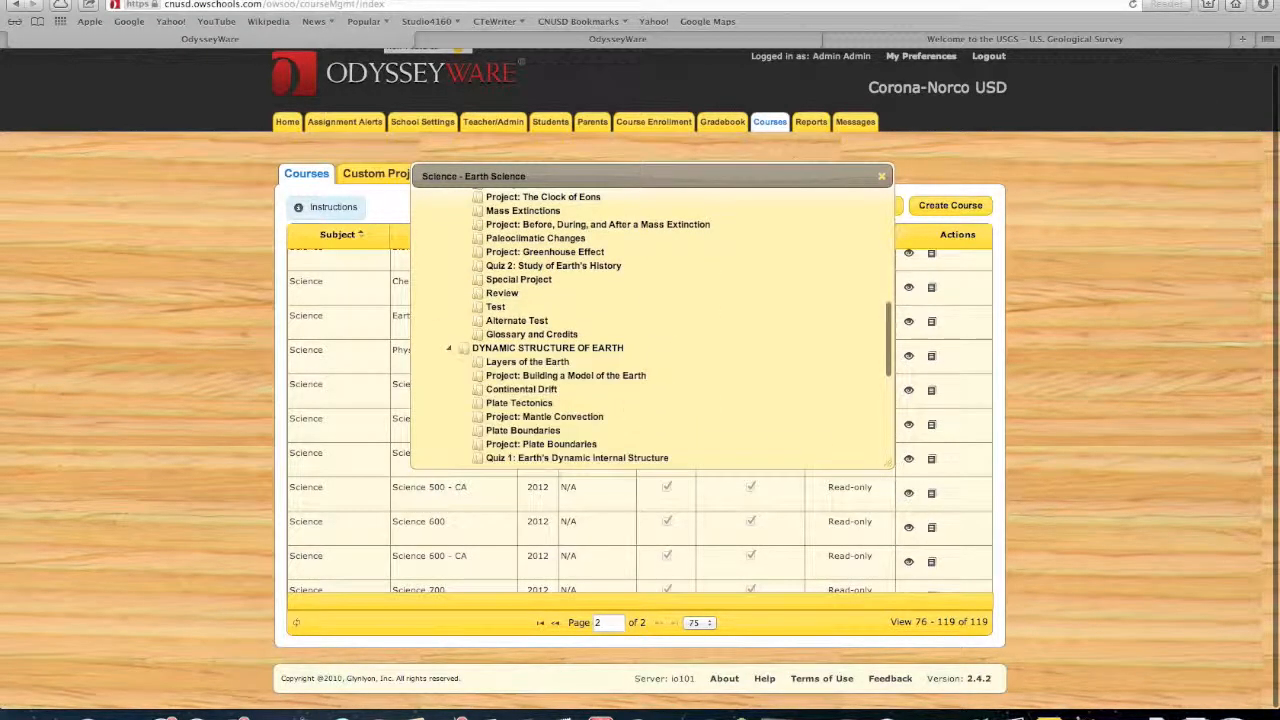
scroll(633, 412, "down", 5)
scroll(633, 412, "down", 3)
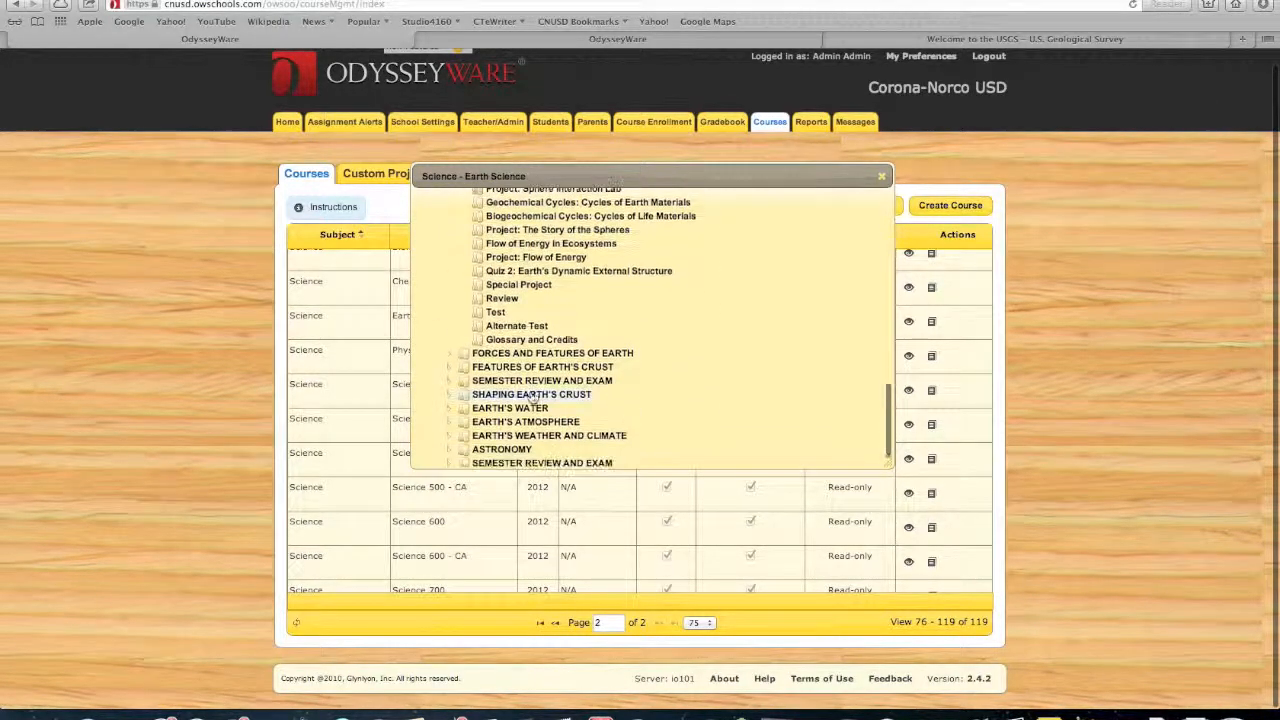
left_click(451, 355)
scroll(642, 374, "down", 9)
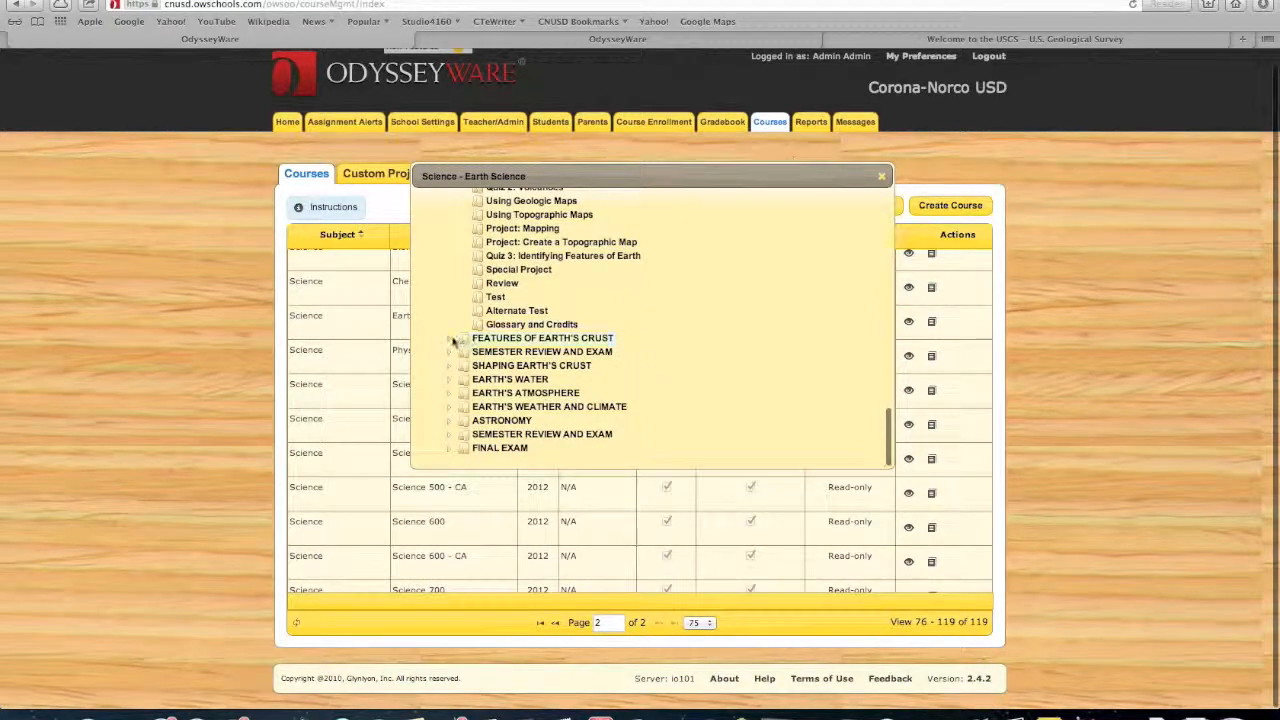
left_click(449, 339)
scroll(710, 400, "down", 5)
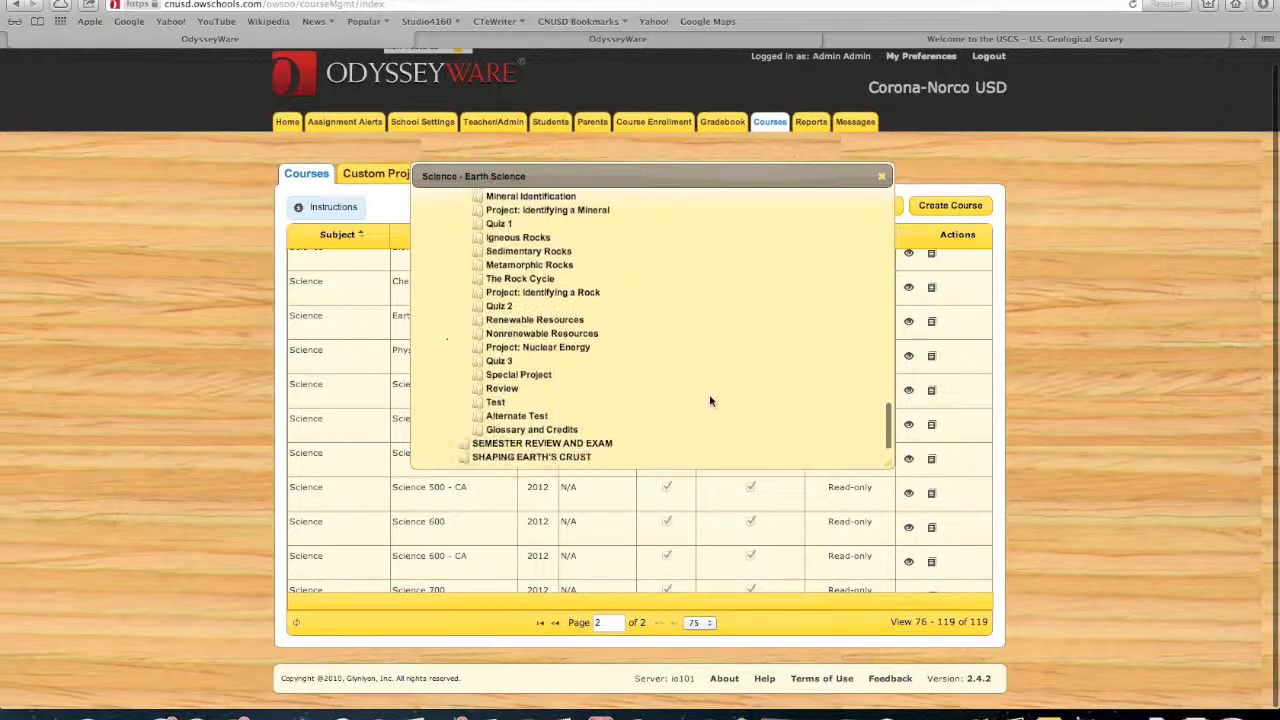
Step: Review the lessons, projects, quizzes and tests in the expanded first-semester units of the Earth Science outline
scroll(710, 400, "up", 5)
scroll(710, 401, "up", 12)
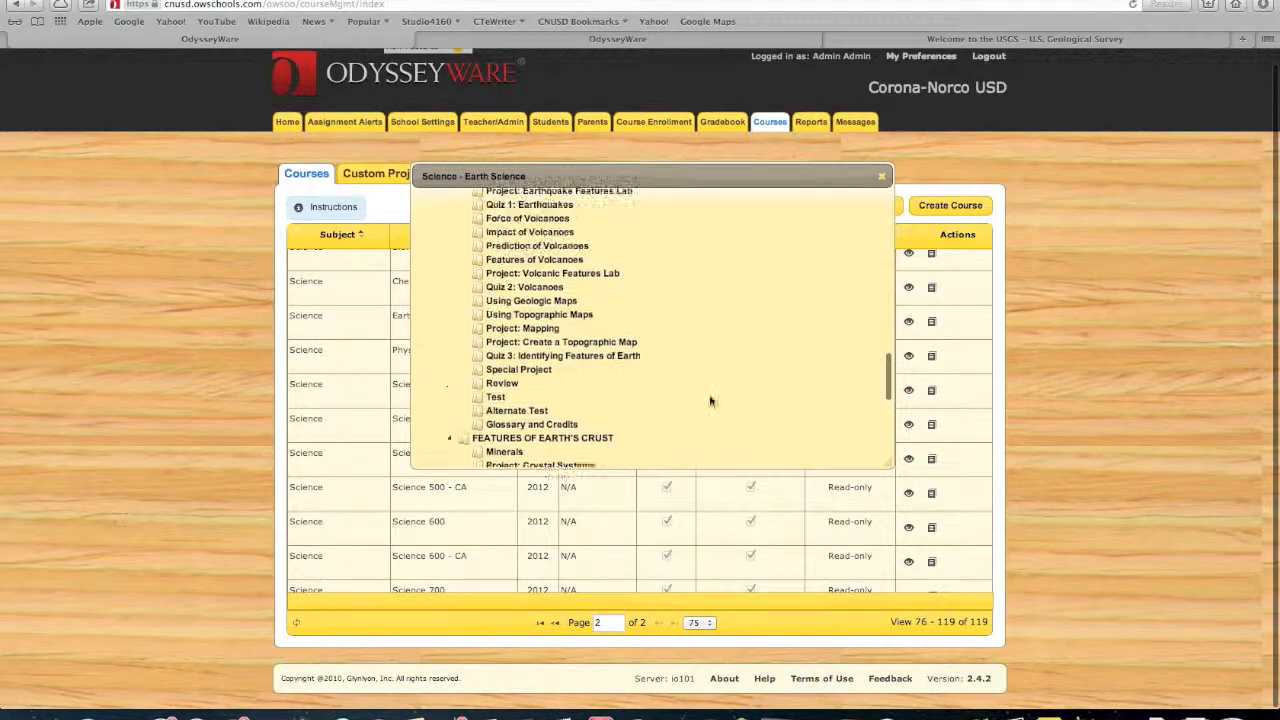
scroll(710, 401, "up", 8)
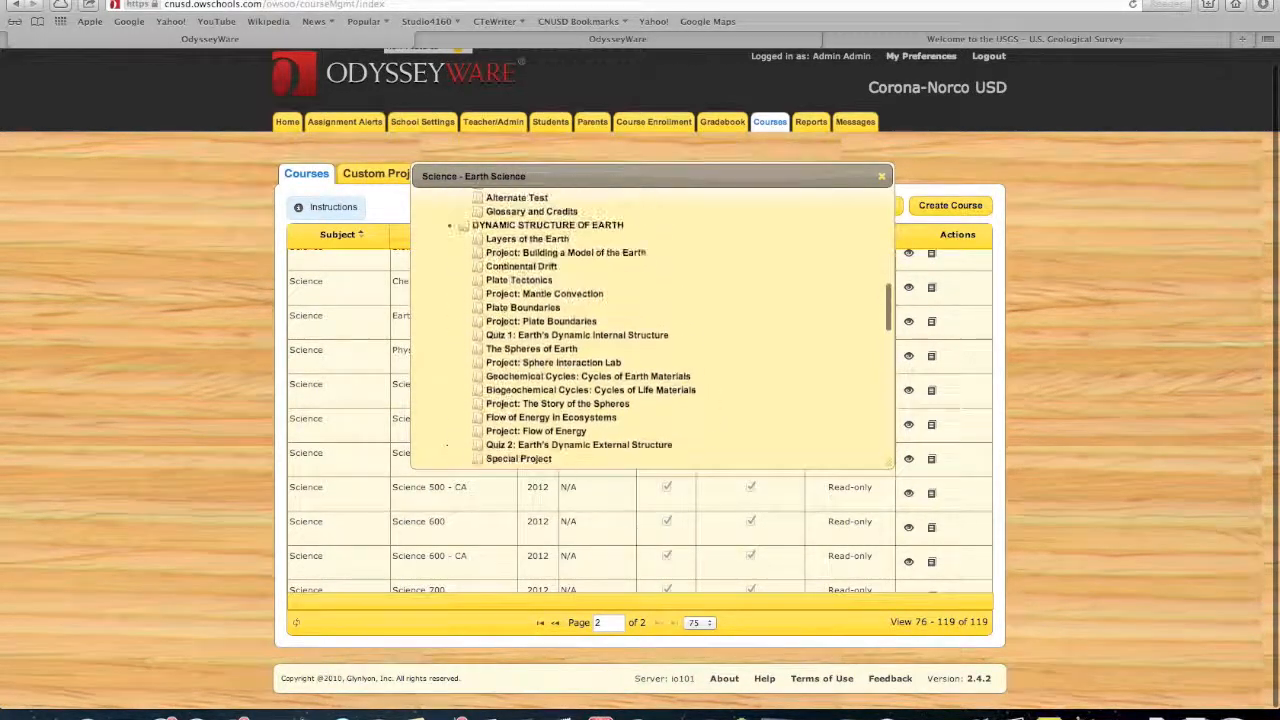
scroll(710, 401, "up", 10)
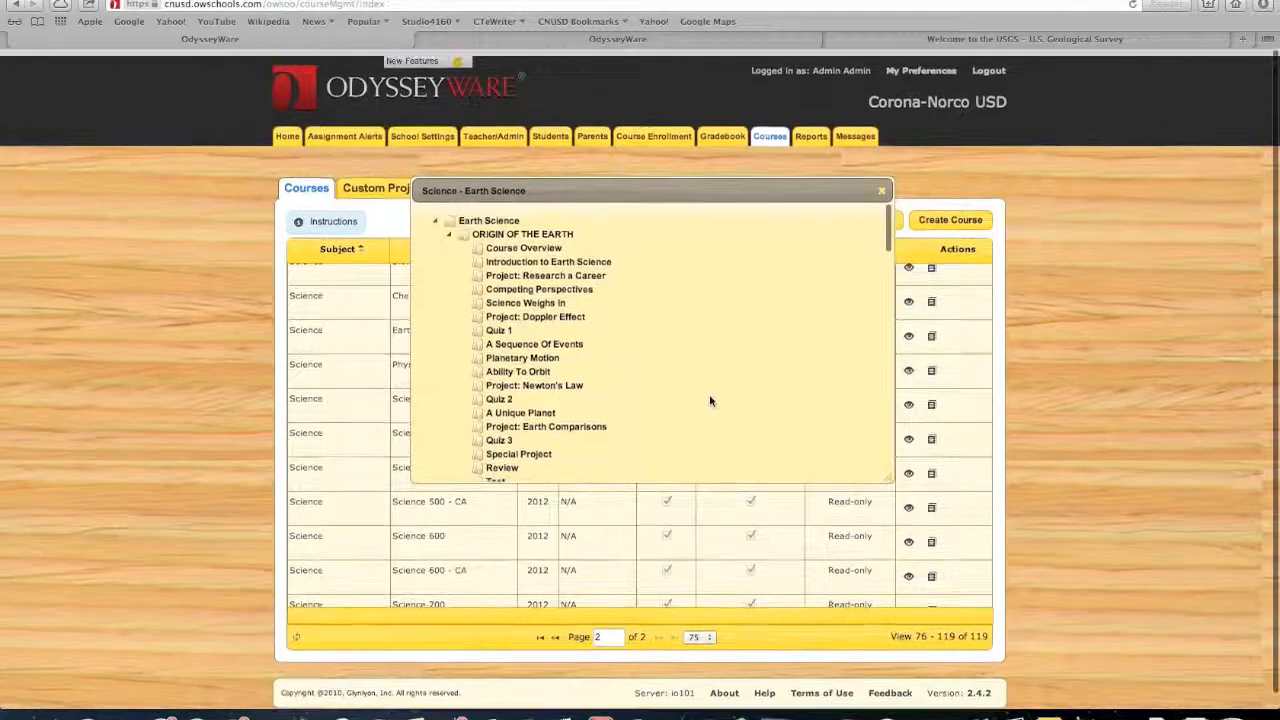
scroll(710, 401, "down", 18)
scroll(710, 401, "down", 15)
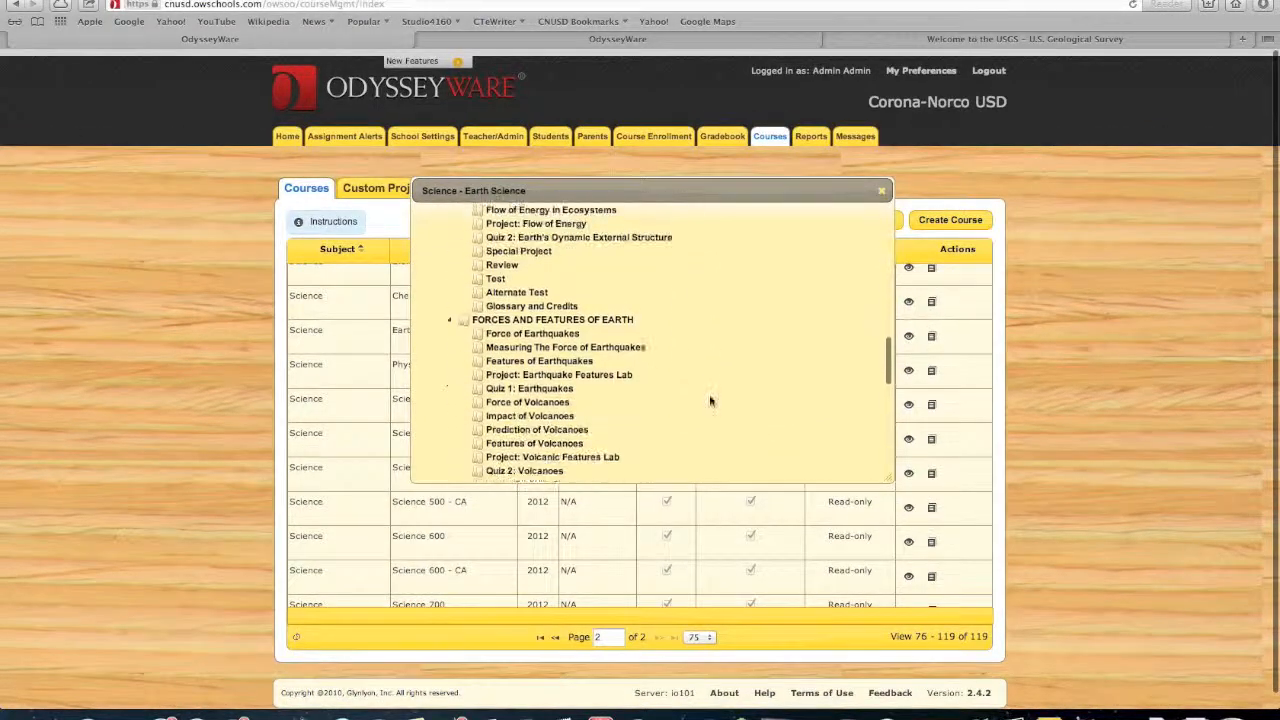
scroll(659, 421, "down", 11)
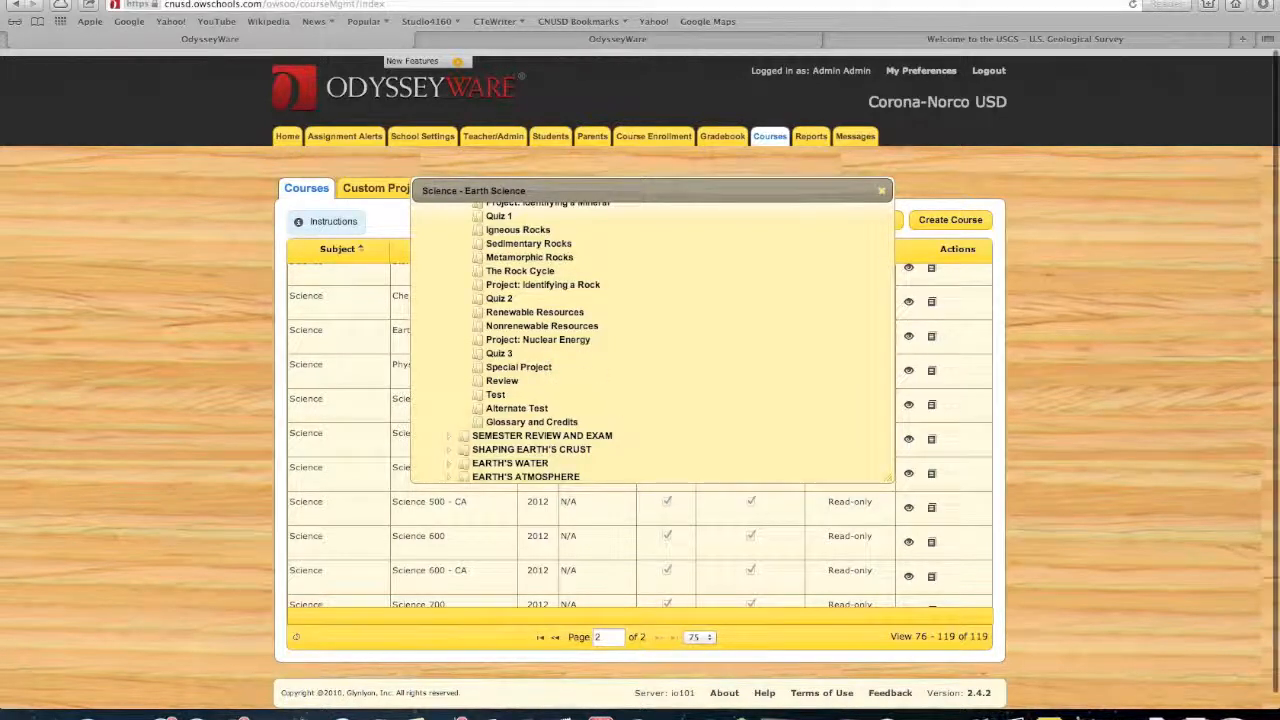
scroll(620, 405, "up", 10)
scroll(620, 405, "up", 5)
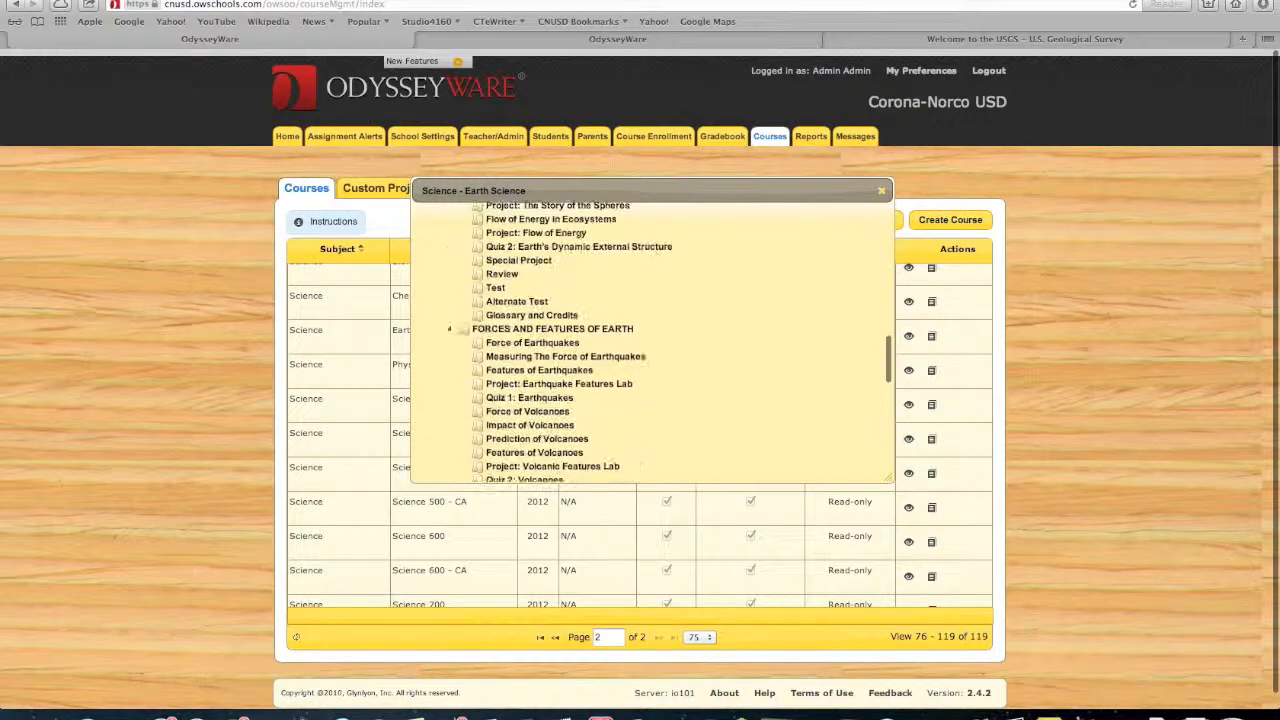
scroll(620, 405, "down", 8)
scroll(620, 405, "down", 15)
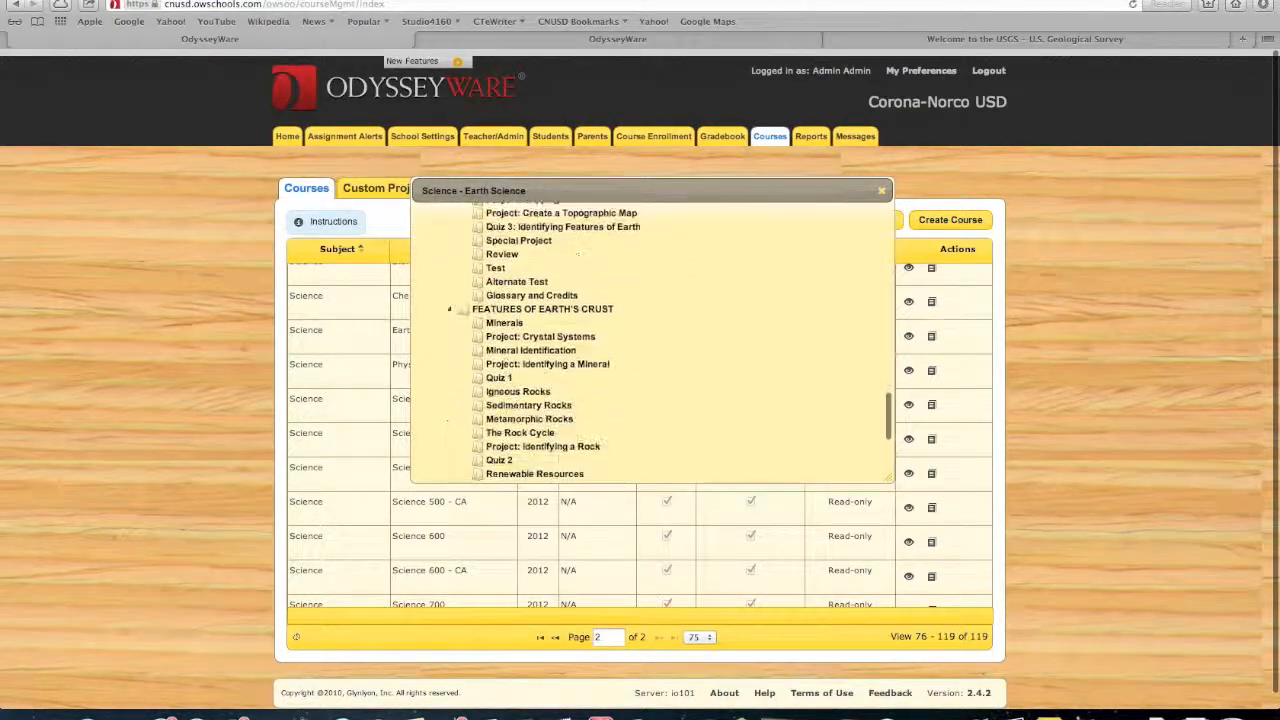
scroll(600, 390, "up", 1)
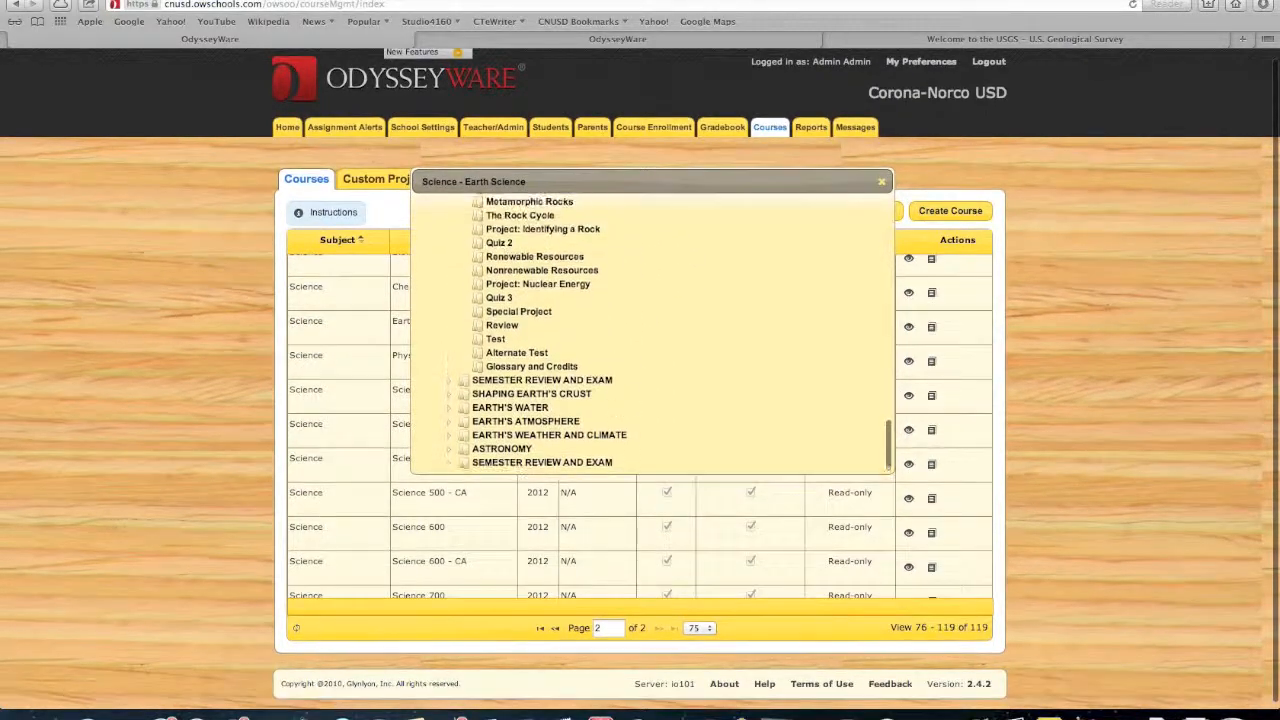
Step: Copy the Earth Science outline from its title through the Features of Earth's Crust unit into a blank Microsoft Word document, then minimize it
left_click_drag(585, 372, 430, 211)
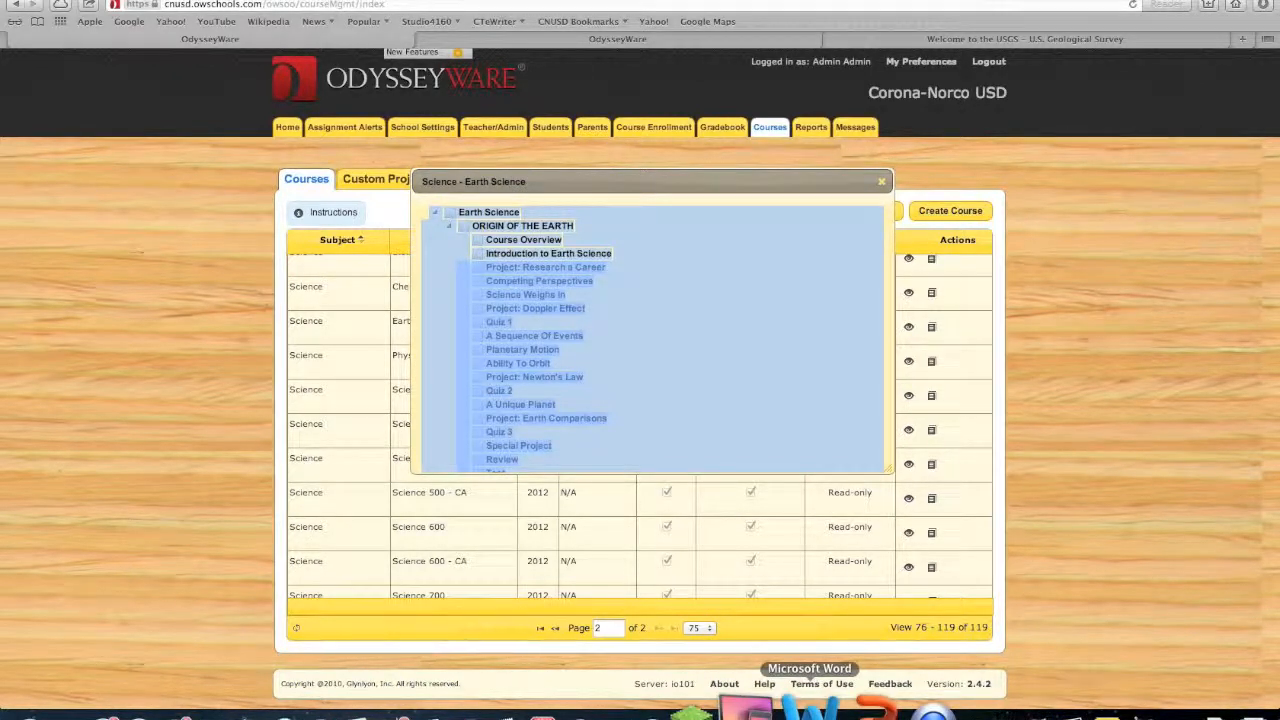
left_click(812, 705)
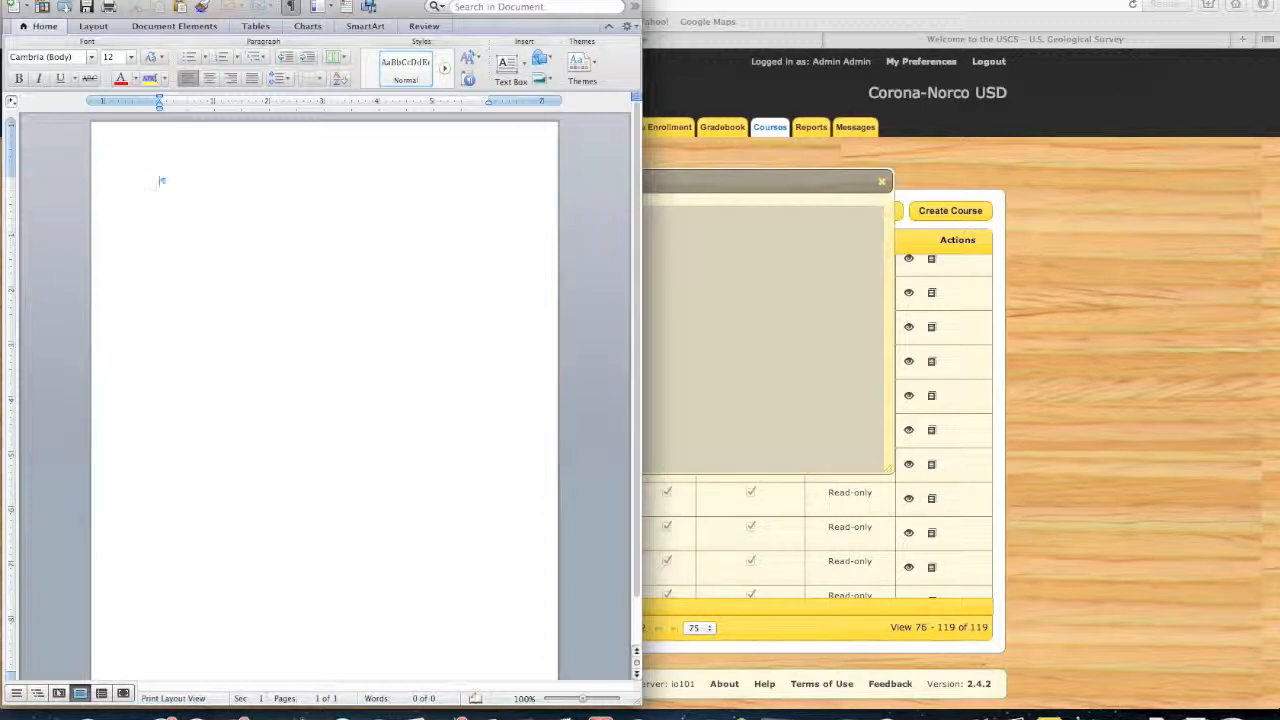
key("super+v")
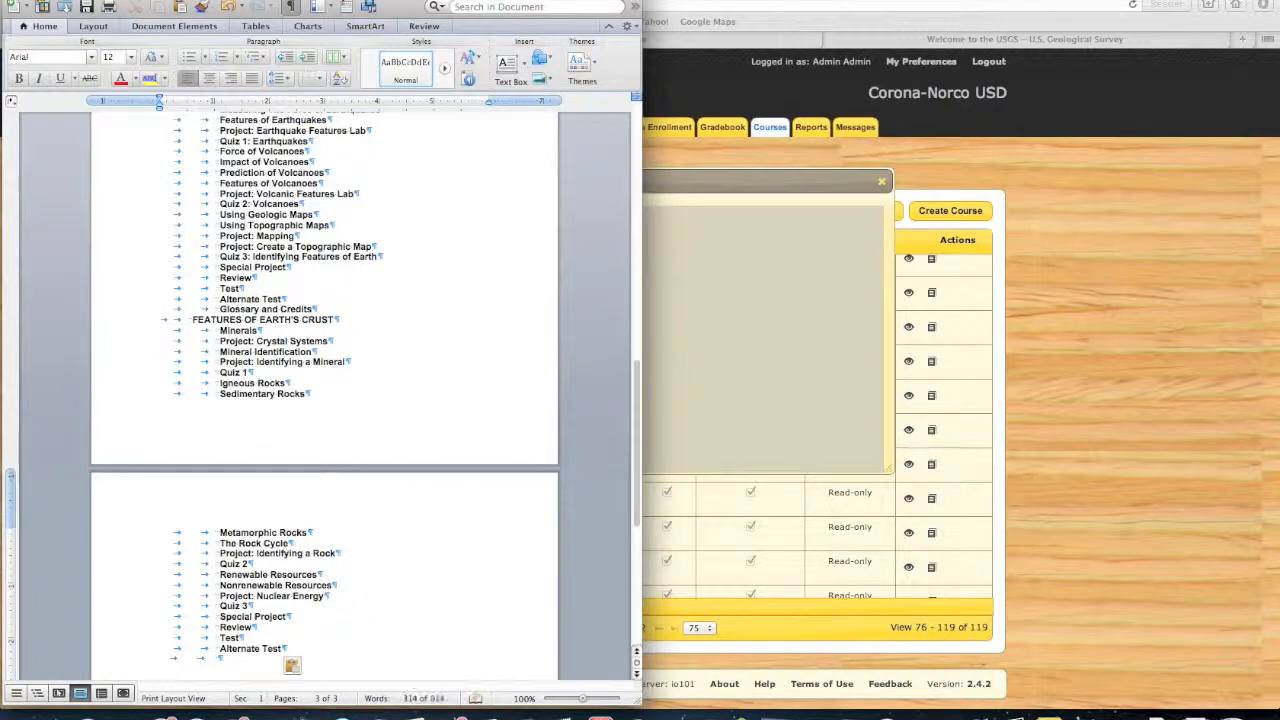
scroll(561, 307, "up", 5)
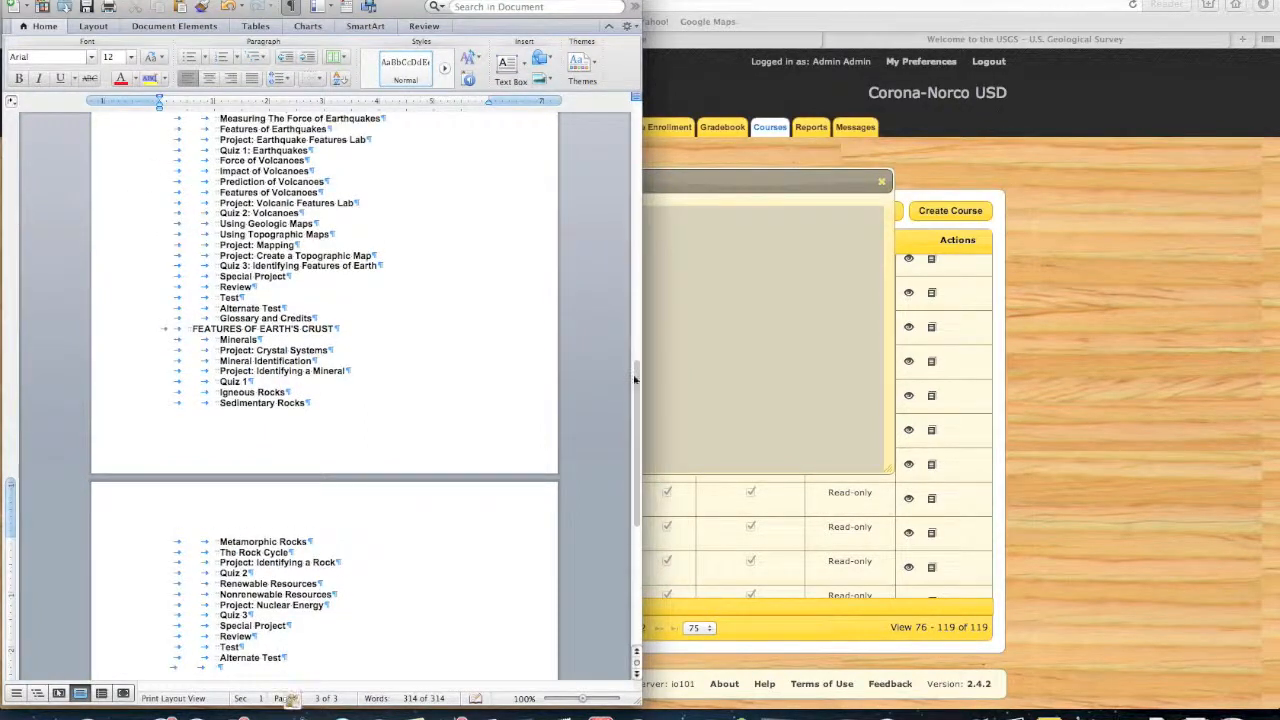
left_click(634, 378)
left_click_drag(640, 362, 636, 118)
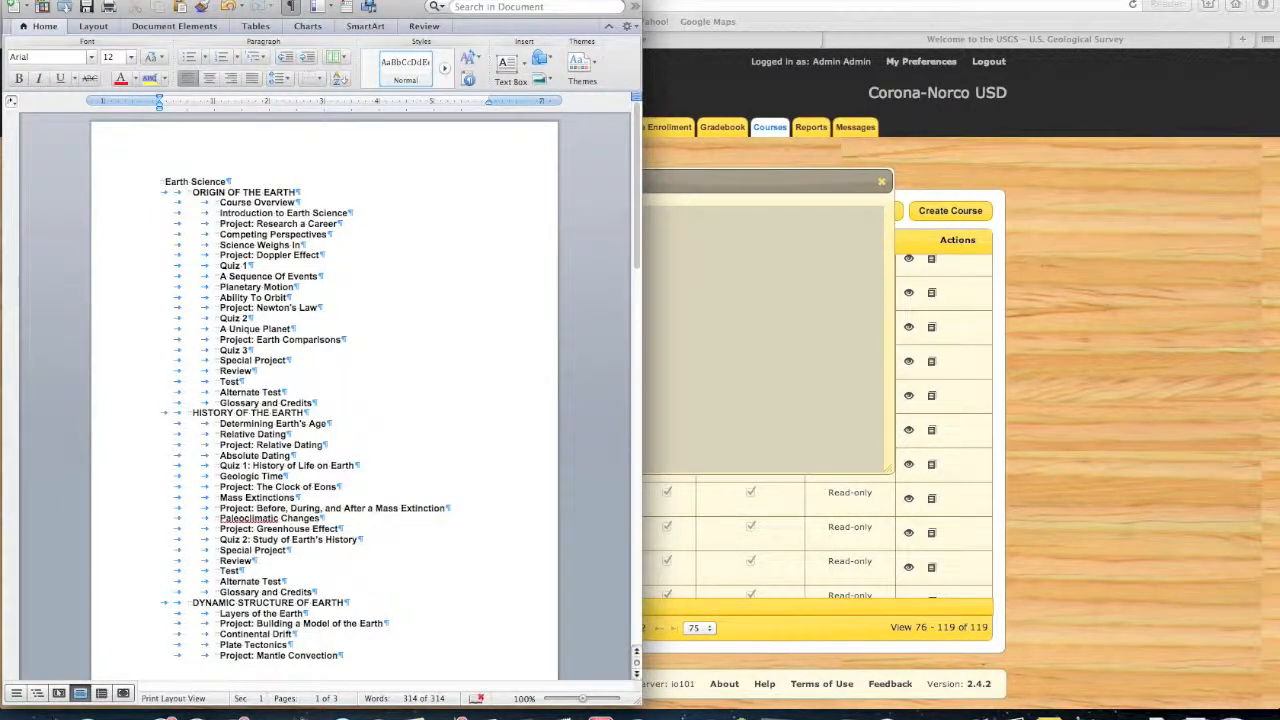
key("super+m")
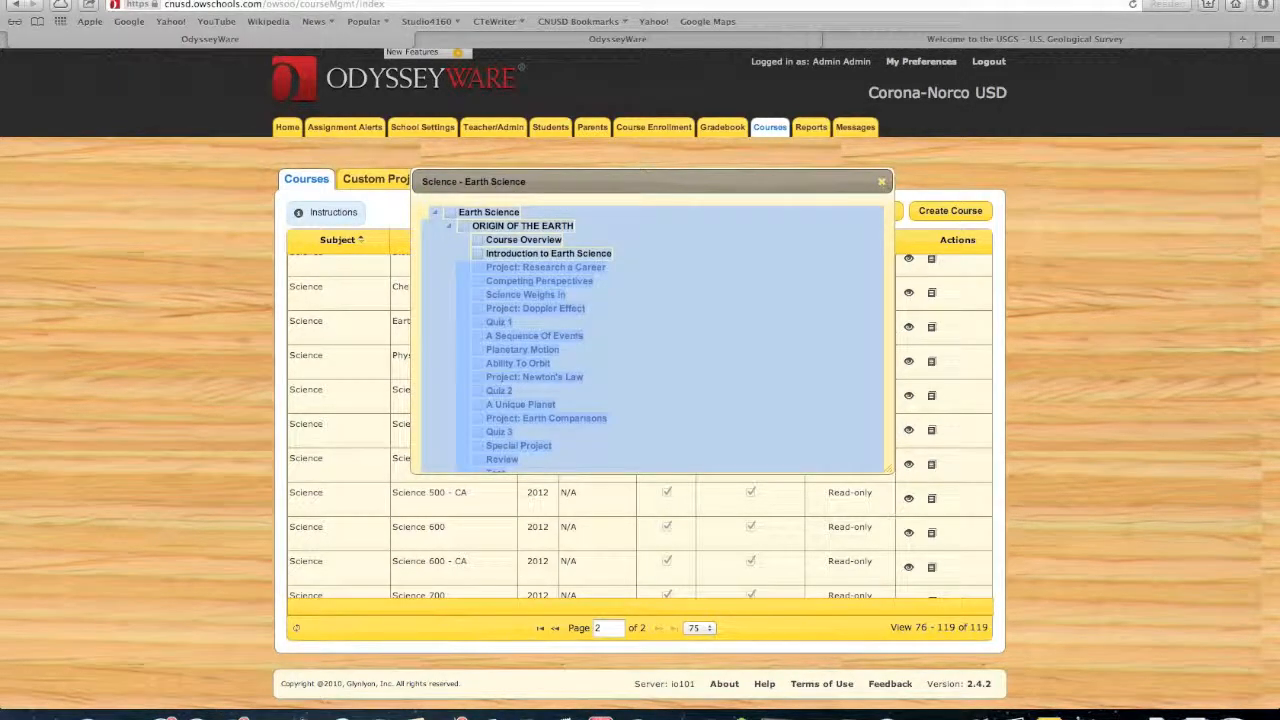
Step: Close the outline preview and start a copy of the standard Earth Science course with the subject "CNUSD Science"
left_click(881, 181)
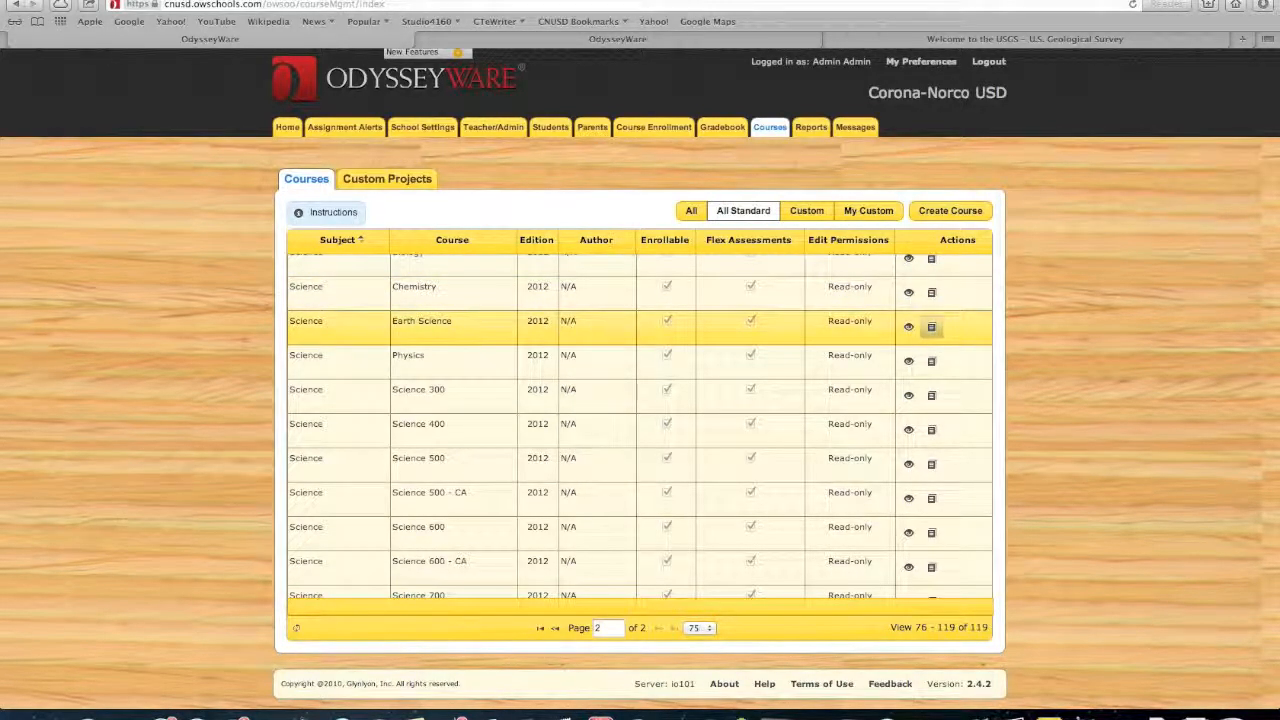
left_click(932, 329)
left_click(931, 327)
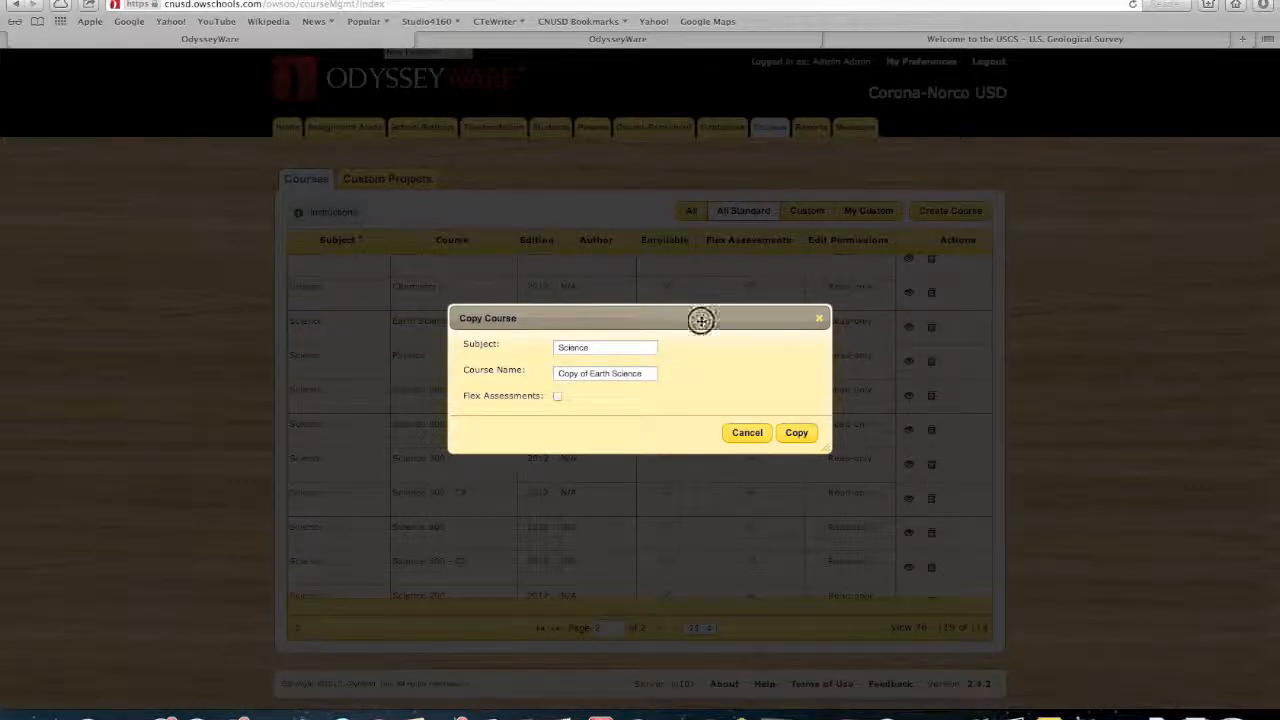
left_click_drag(700, 320, 763, 279)
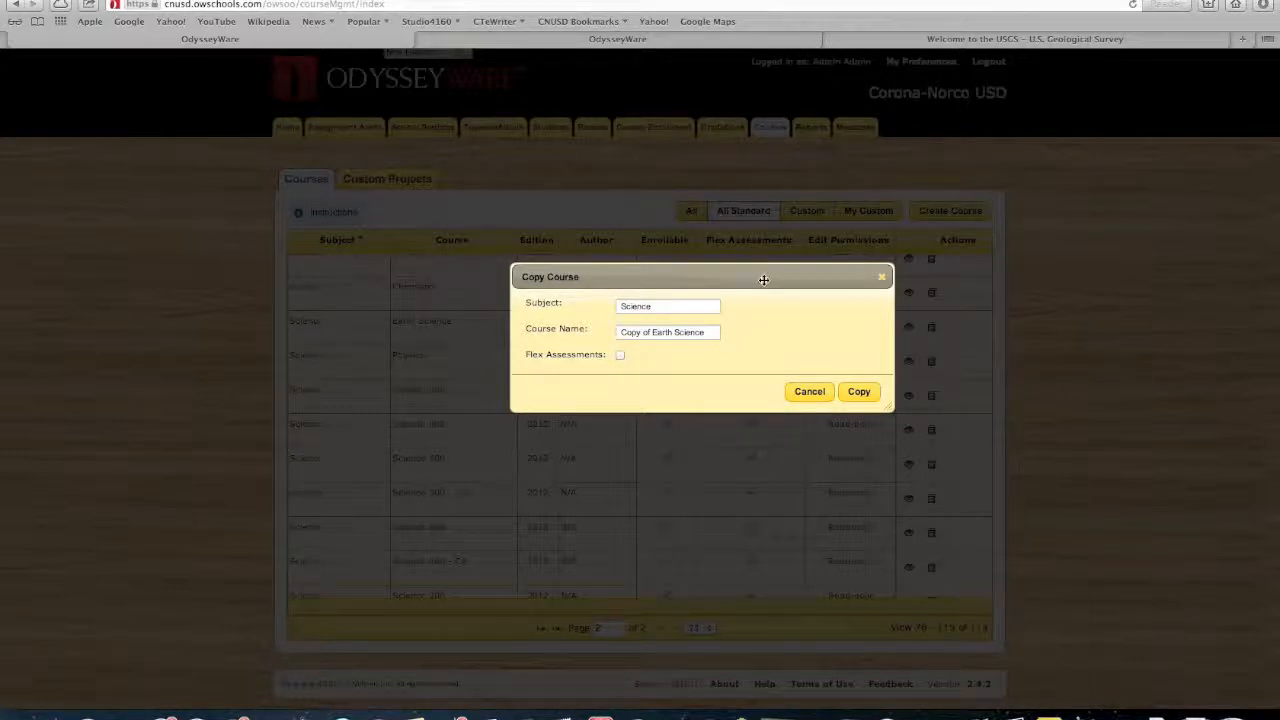
left_click(618, 307)
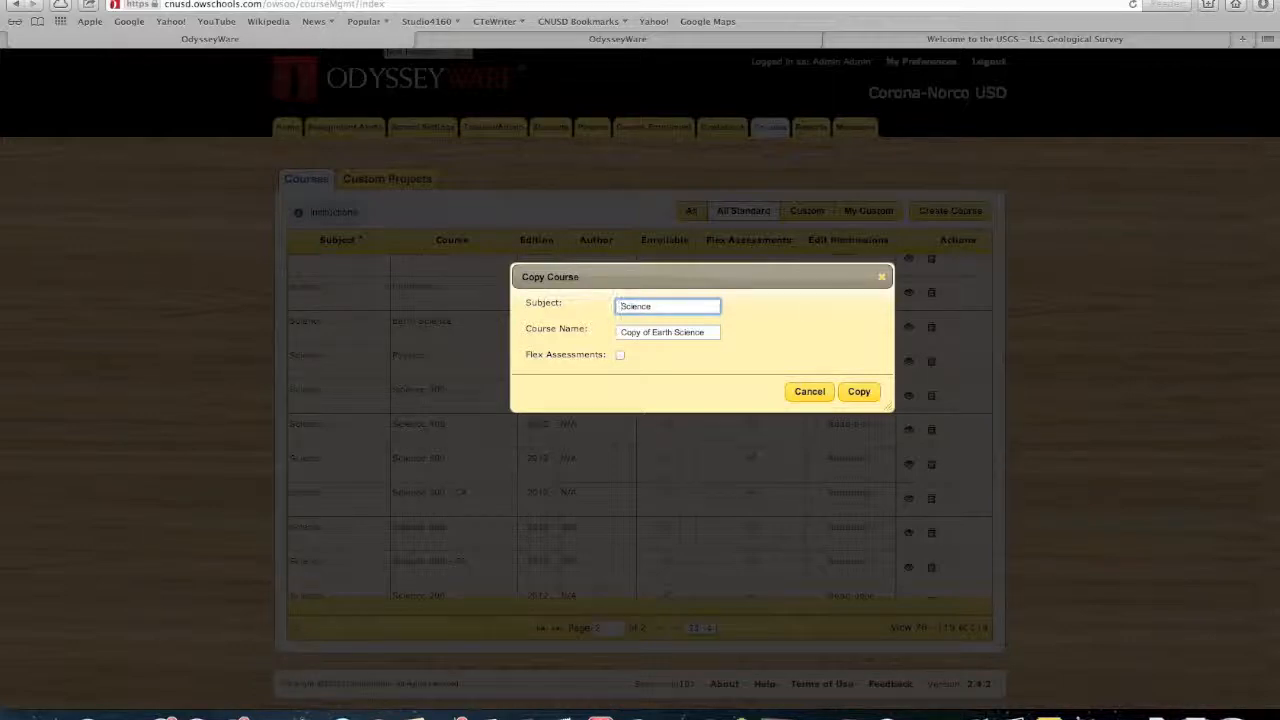
type("CNUSD")
key("Tab")
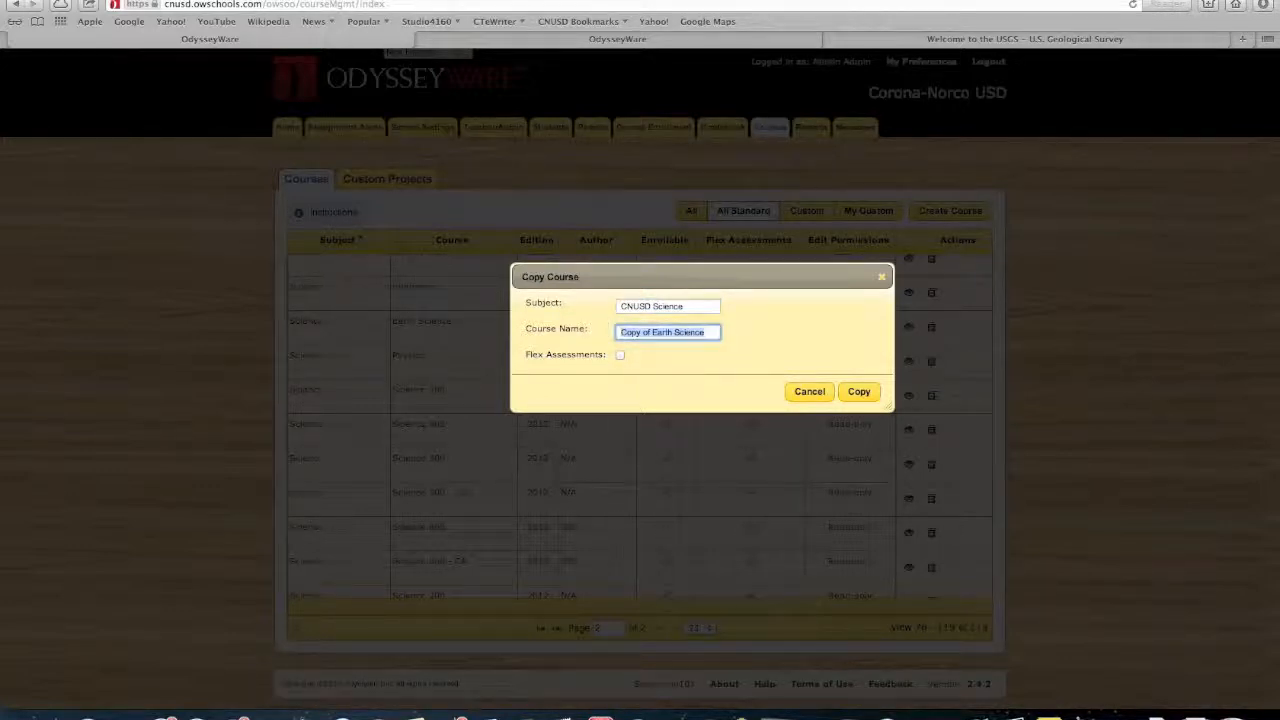
Step: Name the copied course "CNUSD NS1A TEMP", enable Flex Assessments and create the copy
type("CNUSD ")
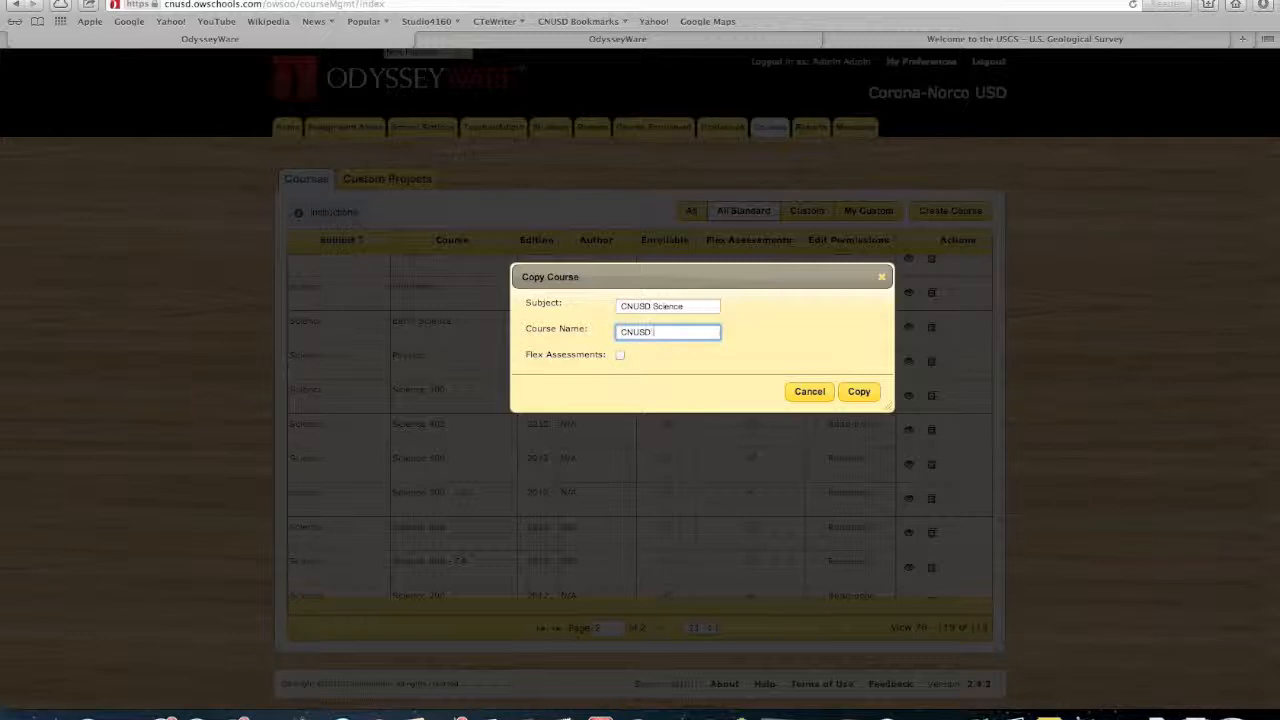
type("NS1A")
left_click(620, 354)
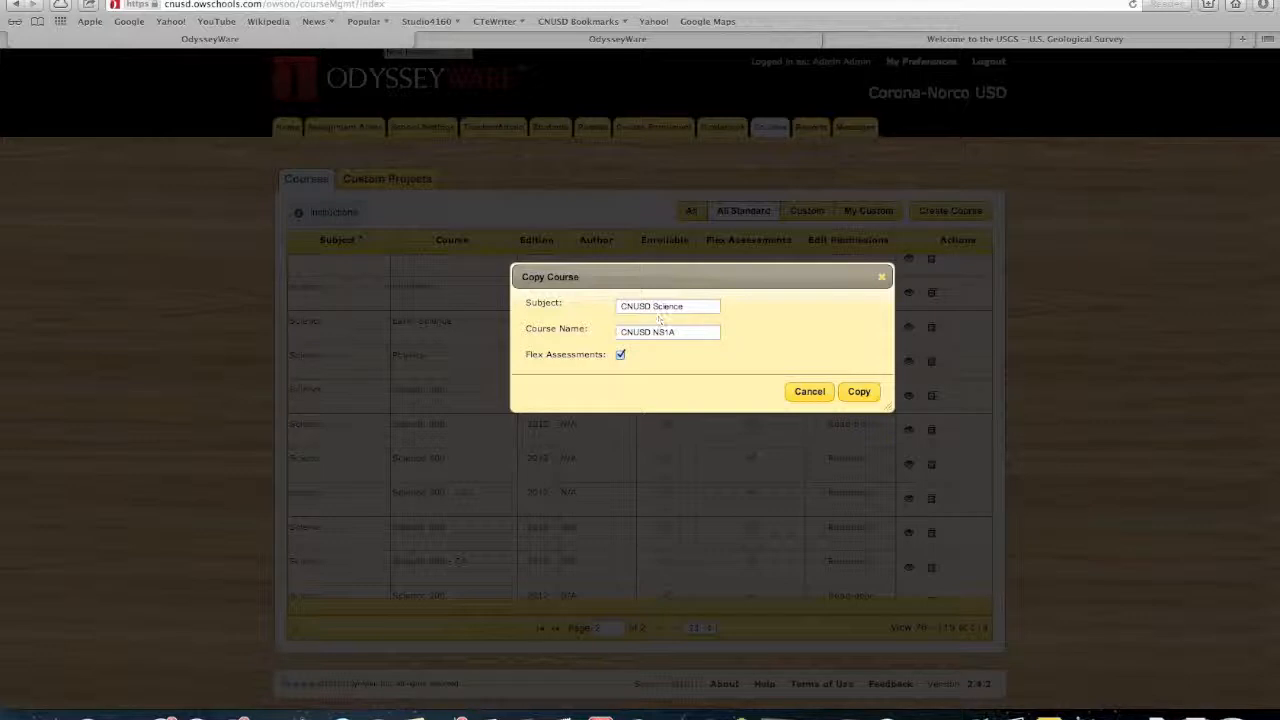
left_click(688, 332)
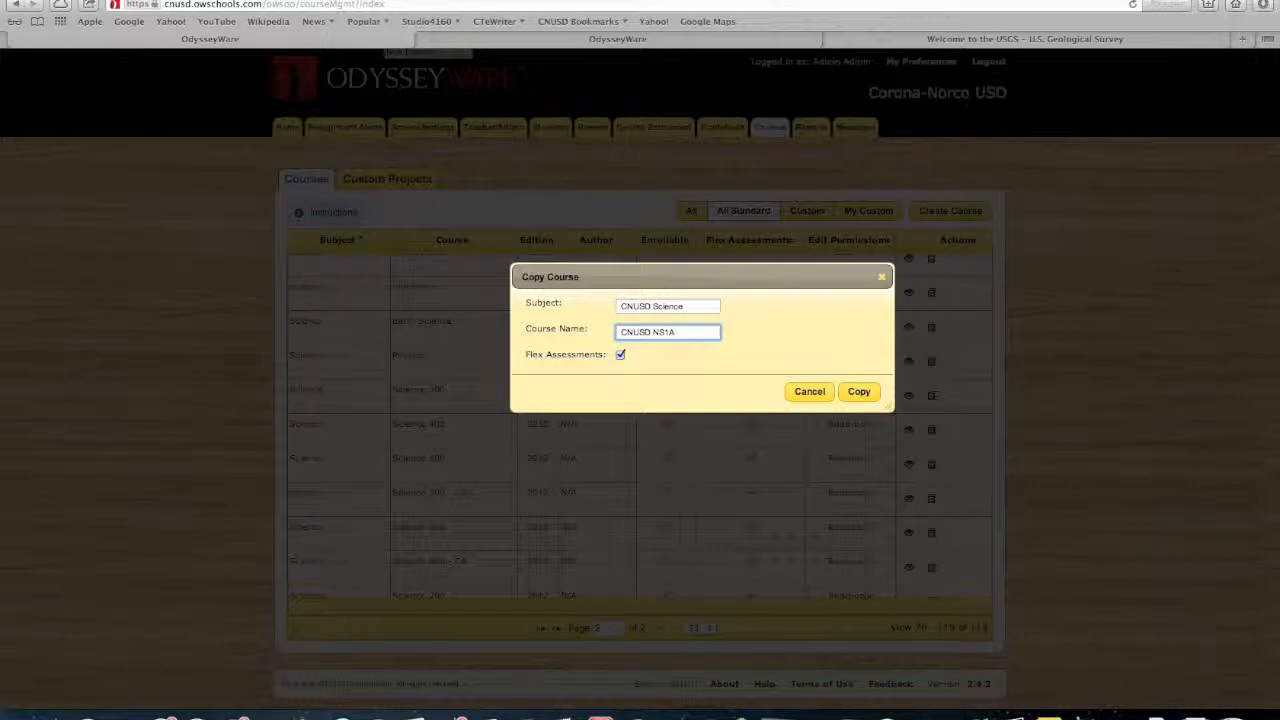
type("TEMP")
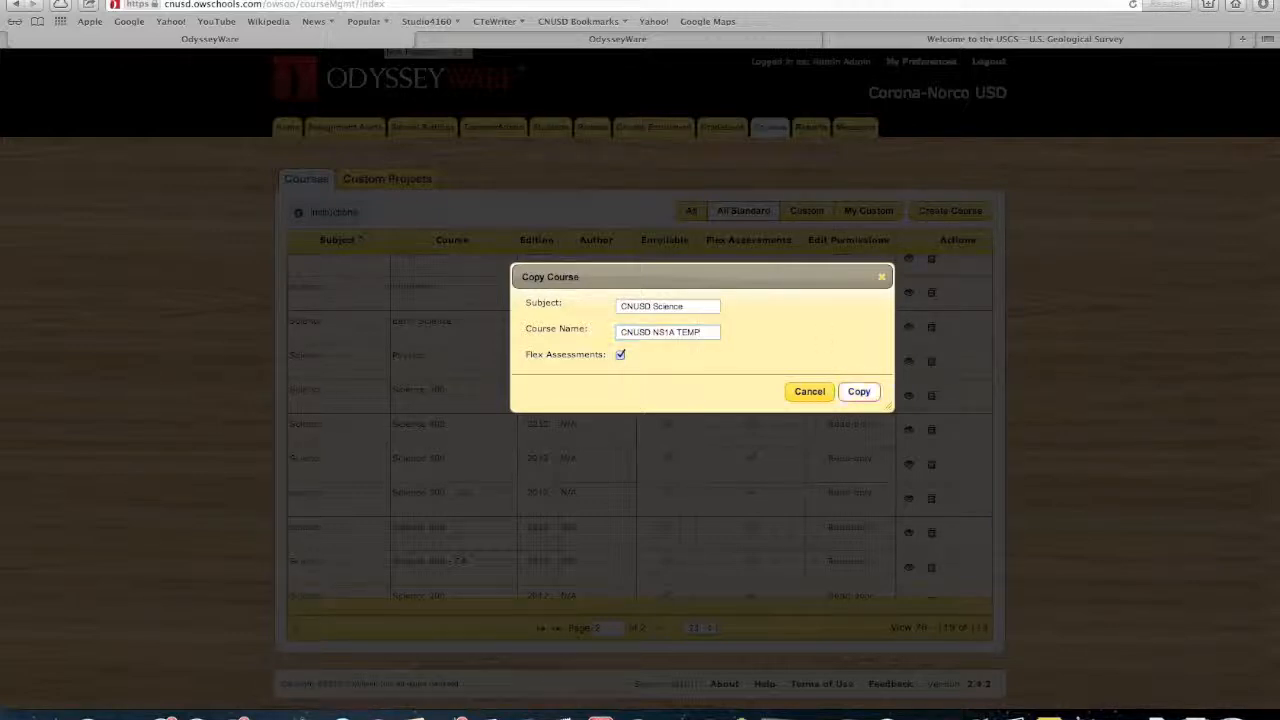
left_click(859, 392)
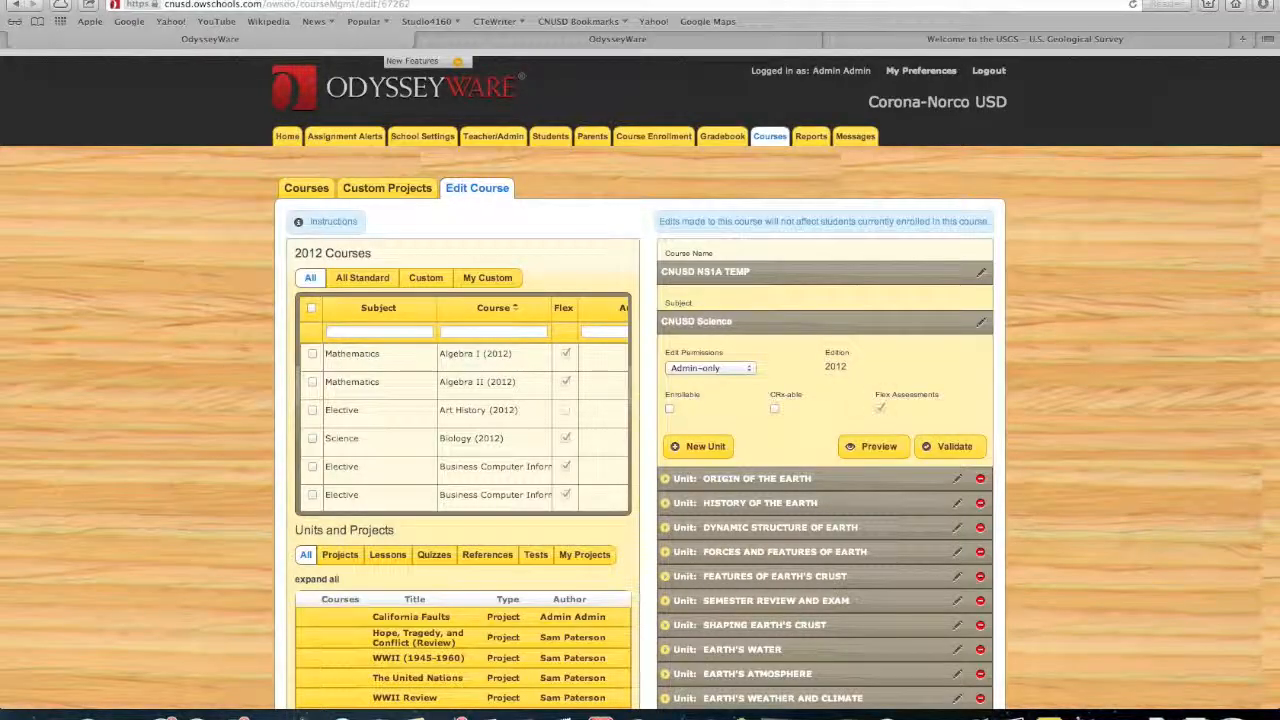
Step: Delete the second-semester units Shaping Earth's Crust and Earth's Water from the CNUSD NS1A TEMP course
scroll(640, 380, "down", 5)
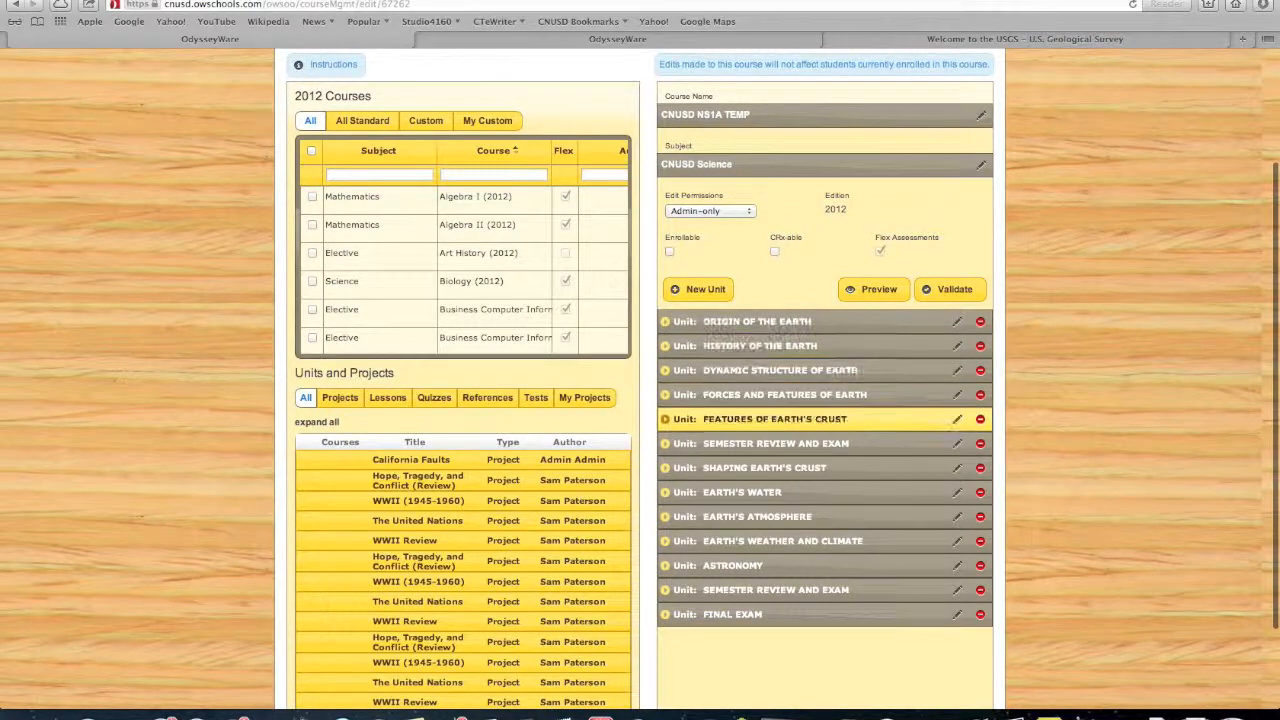
left_click_drag(785, 589, 781, 440)
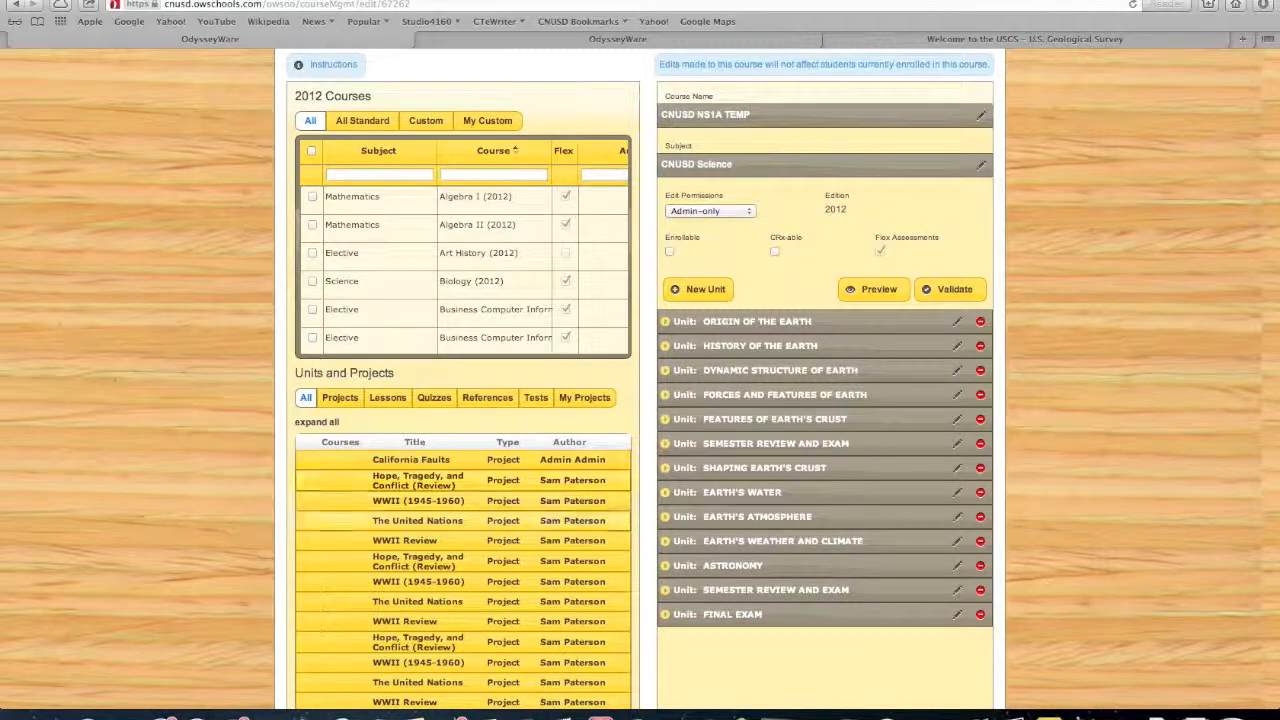
scroll(800, 495, "up", 2)
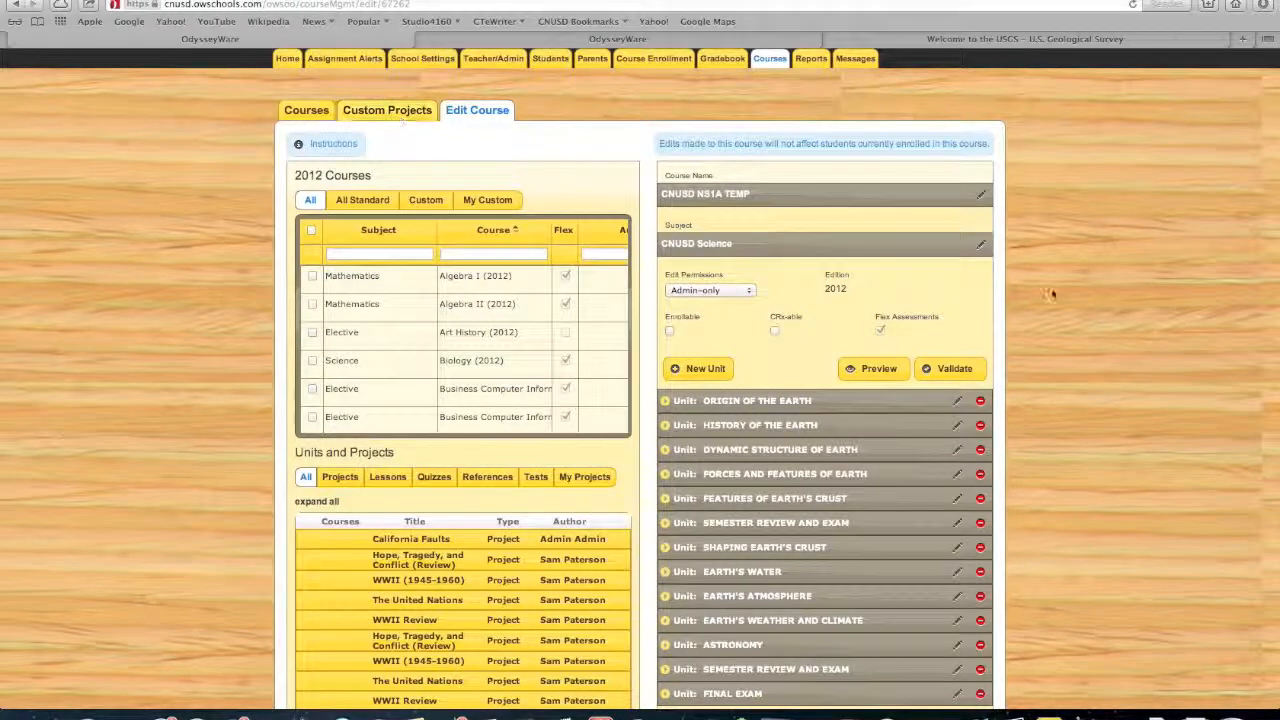
scroll(1127, 410, "down", 2)
scroll(1127, 410, "down", 1)
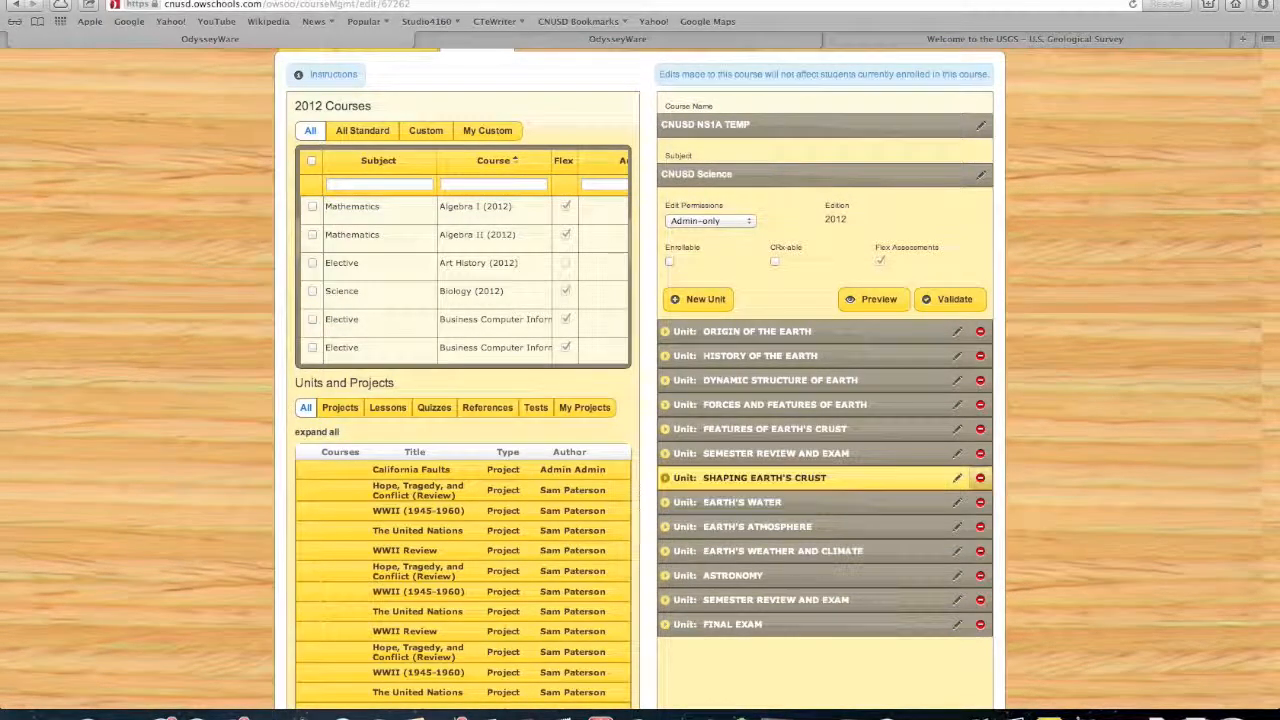
left_click(980, 478)
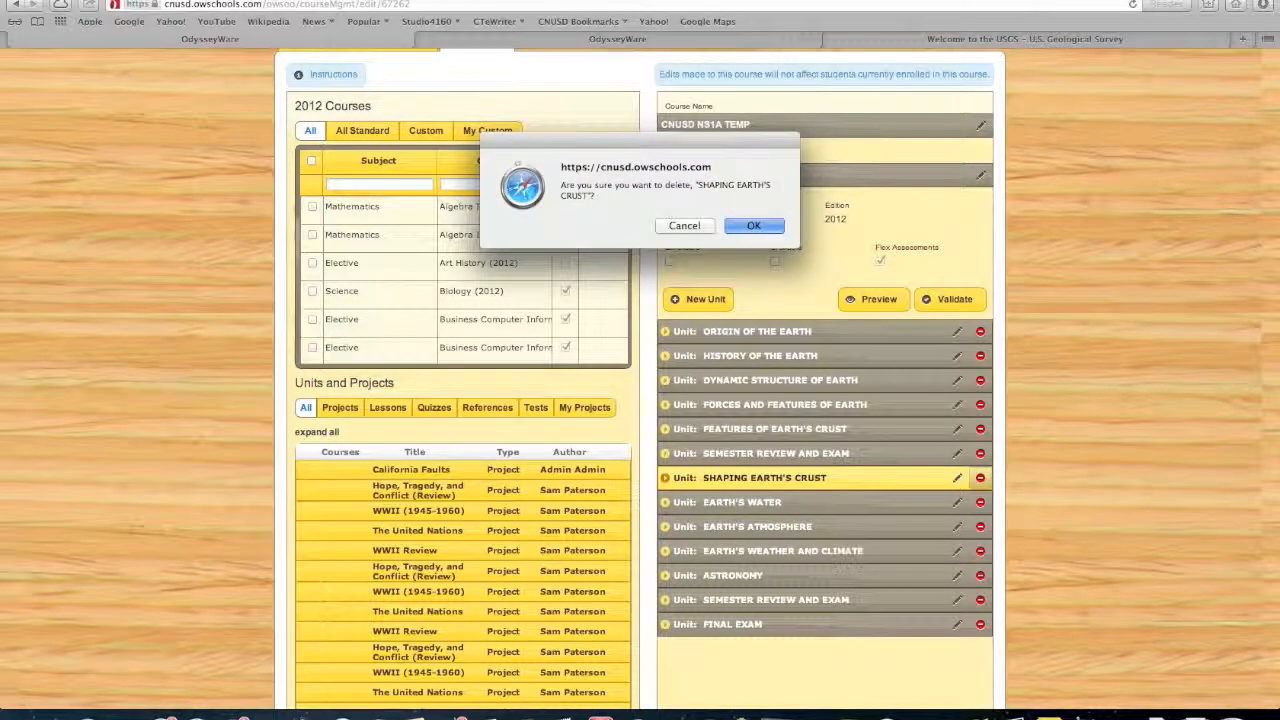
key("Return")
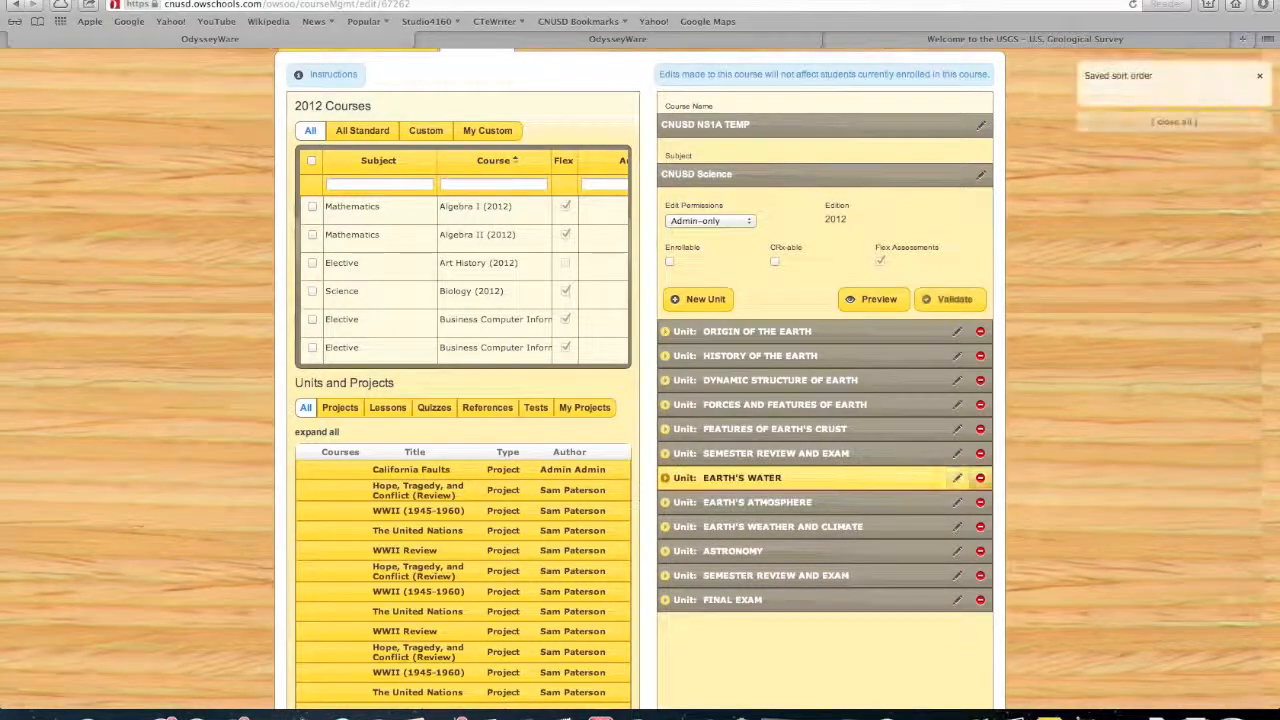
left_click(980, 478)
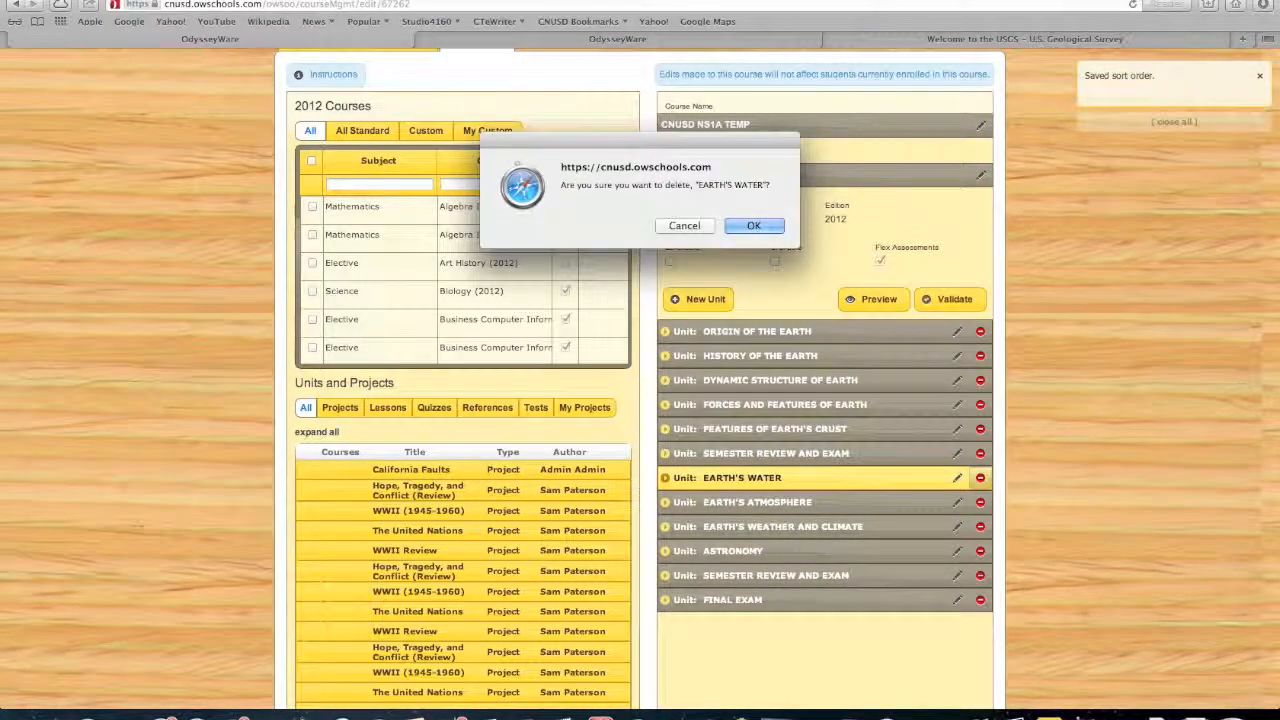
key("Return")
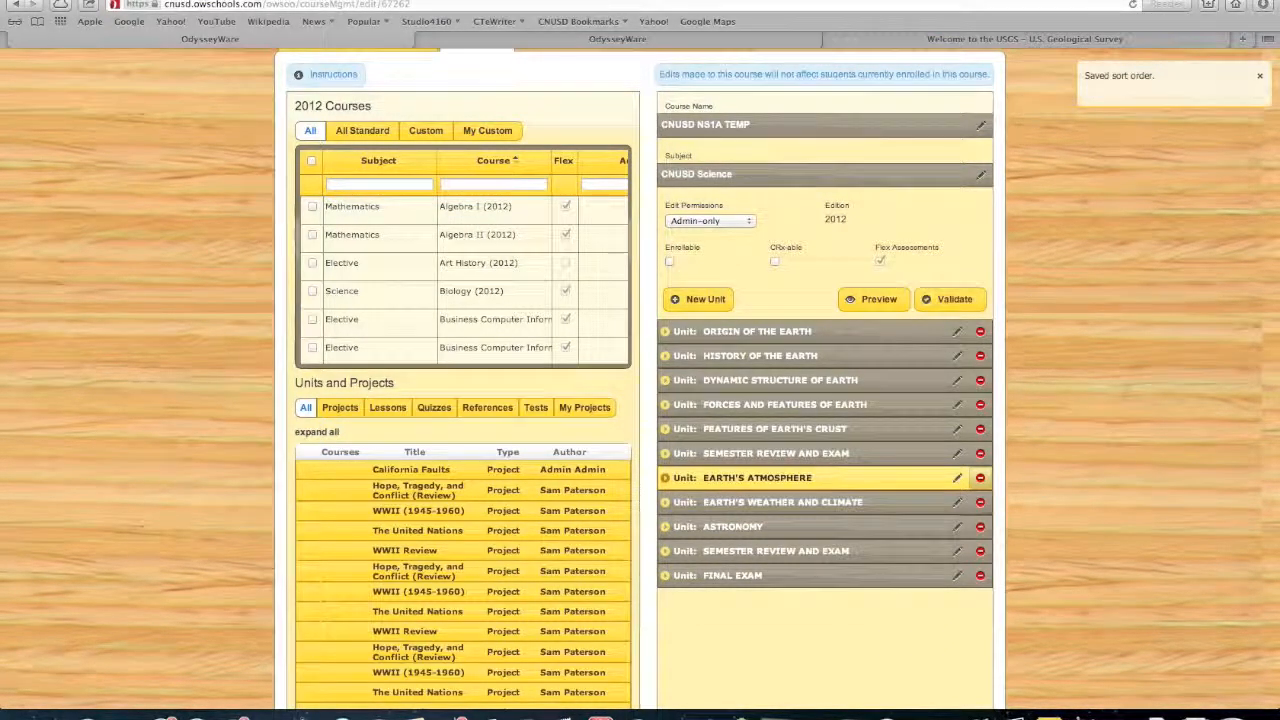
Step: Delete the Earth's Atmosphere, Earth's Weather and Climate, and Astronomy units from the CNUSD NS1A TEMP course
left_click(980, 477)
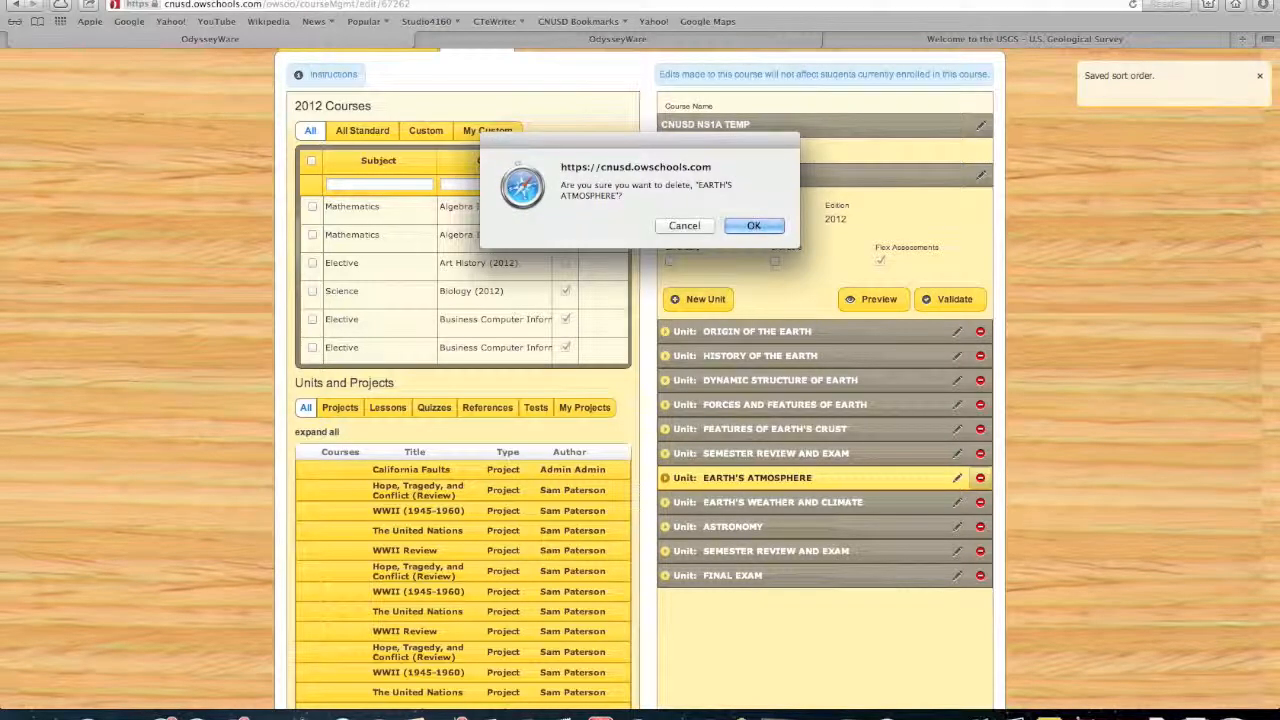
key("Return")
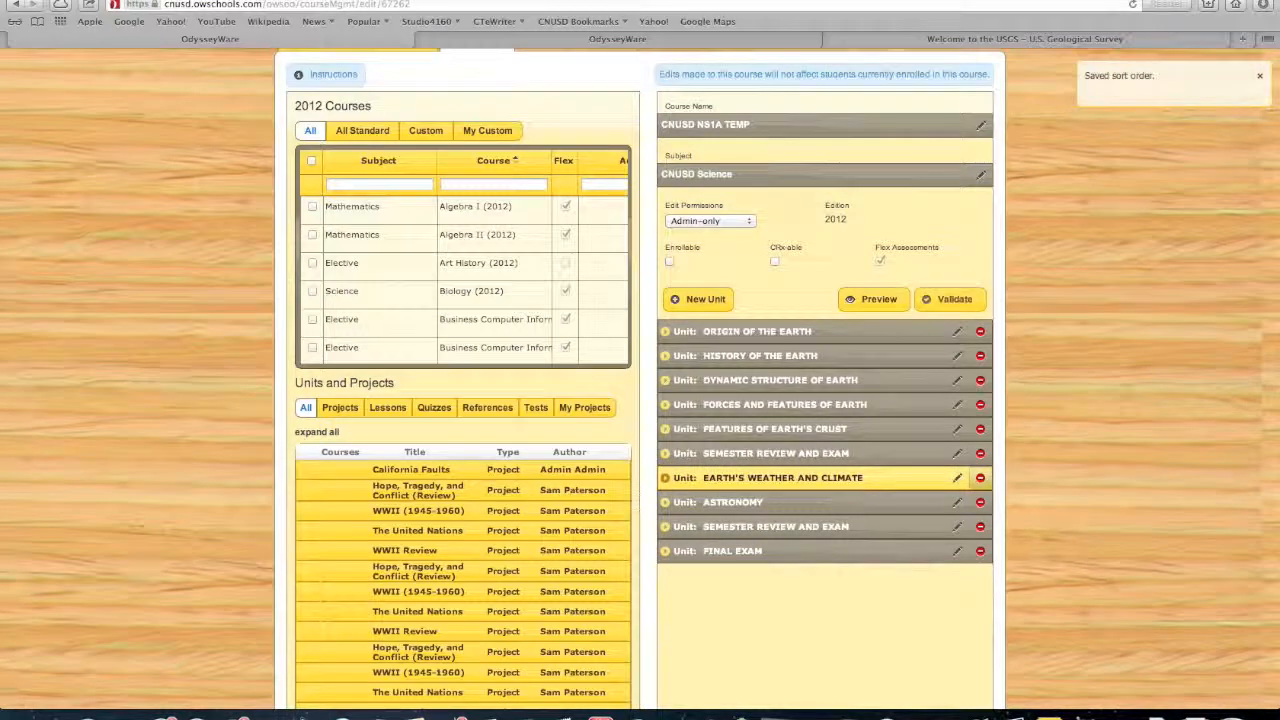
left_click(980, 478)
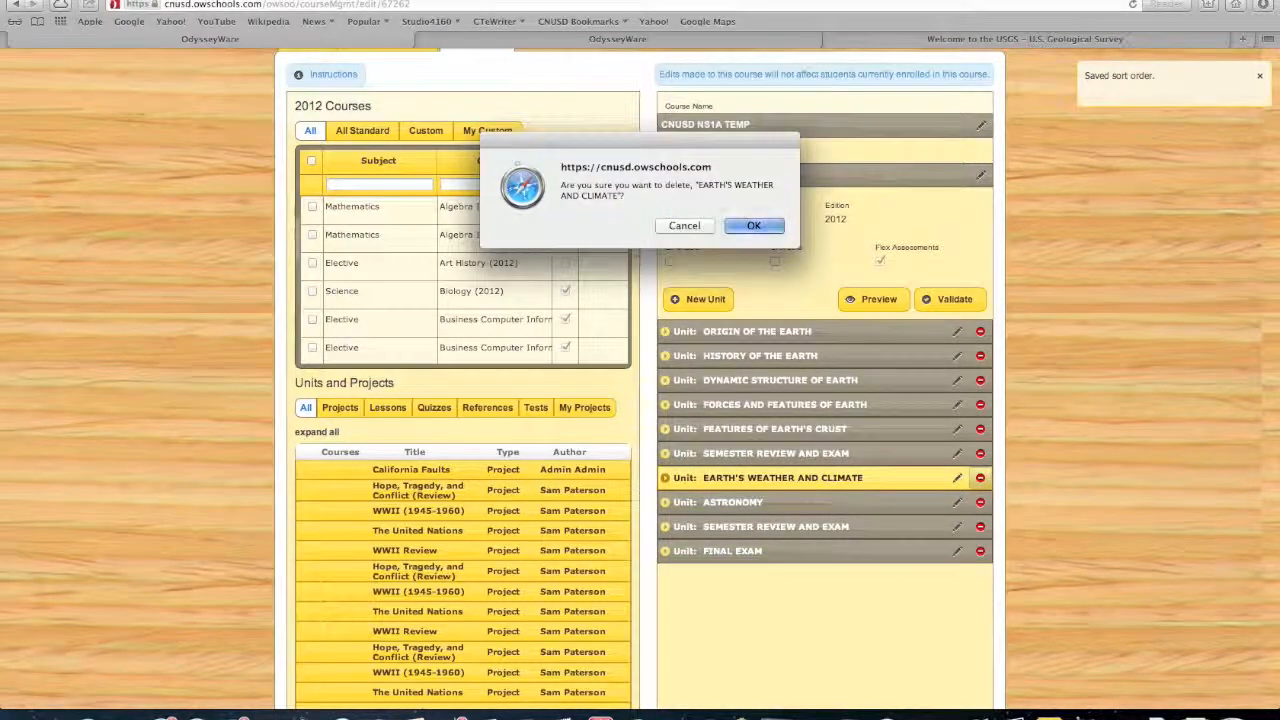
left_click(756, 226)
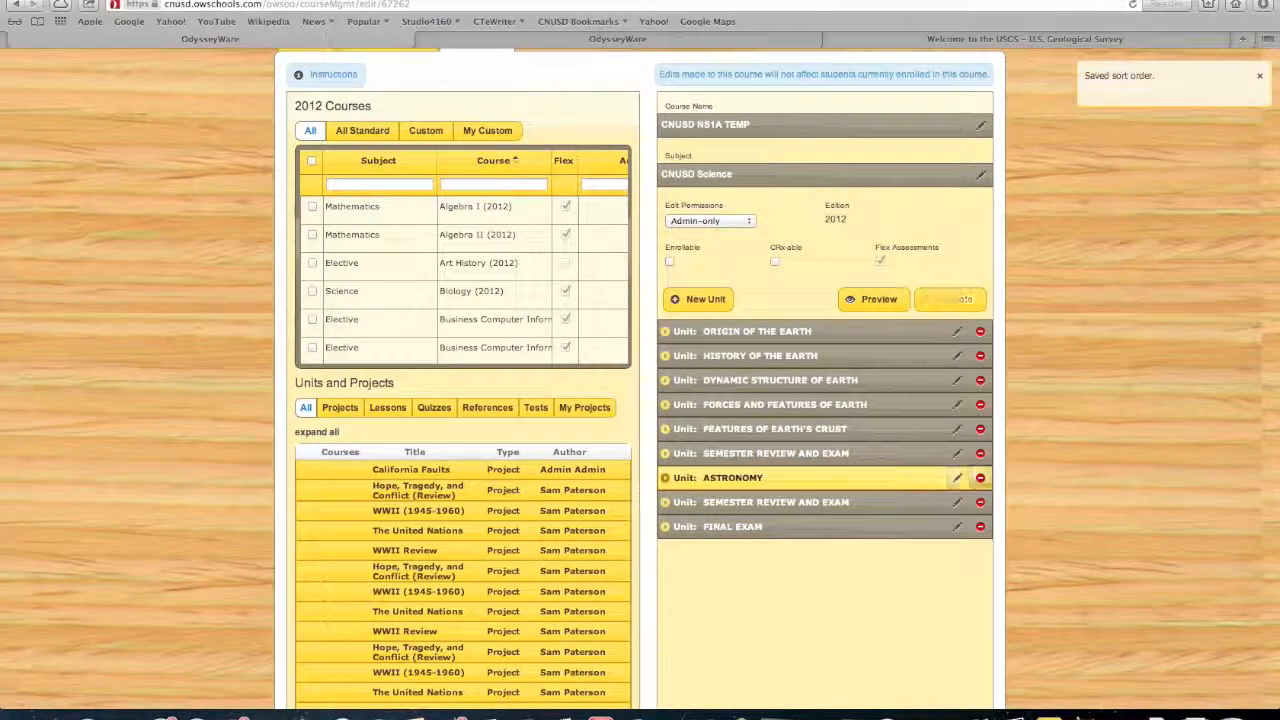
left_click(980, 478)
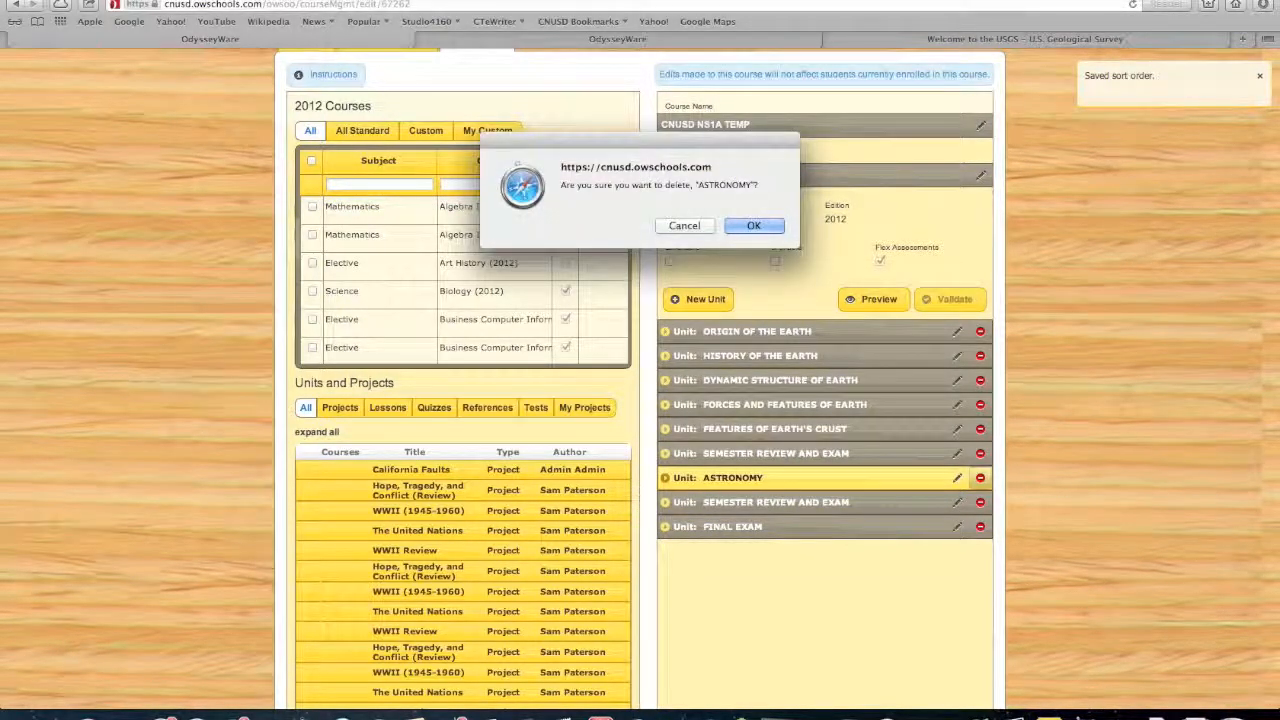
left_click(754, 226)
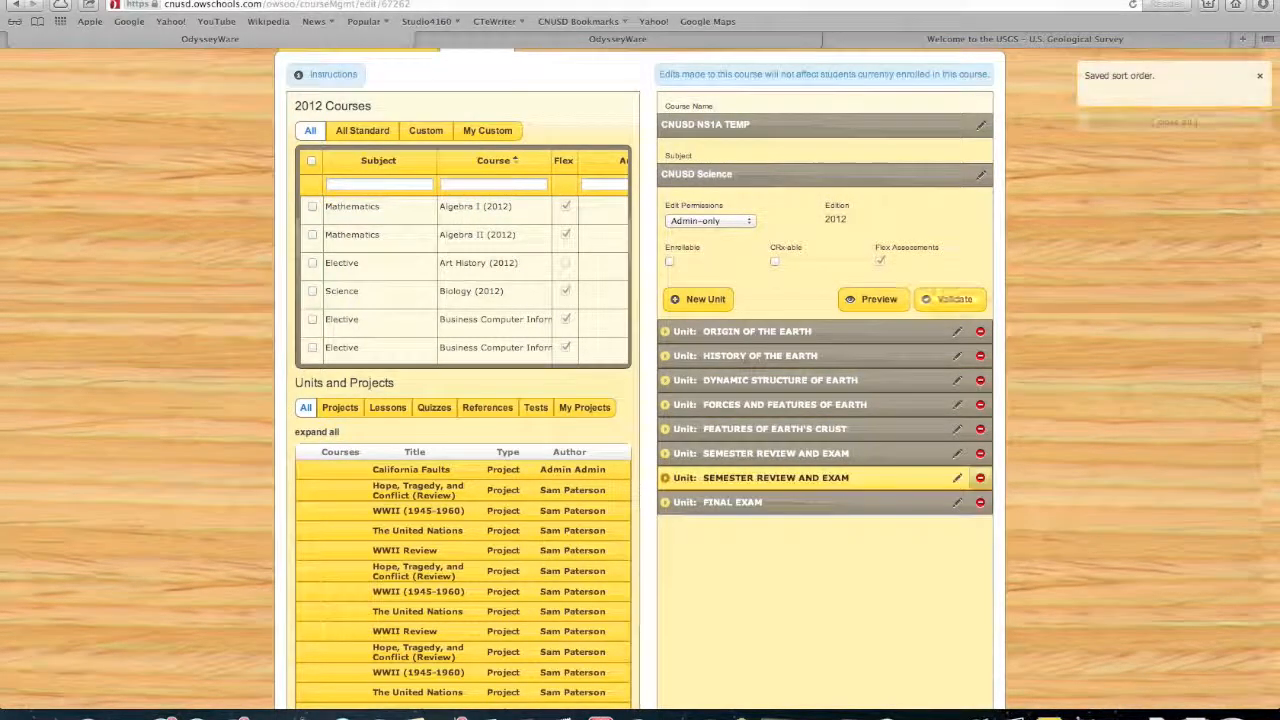
Step: Delete the second Semester Review and Exam unit and the Final Exam unit, keeping the first-semester review
left_click(980, 478)
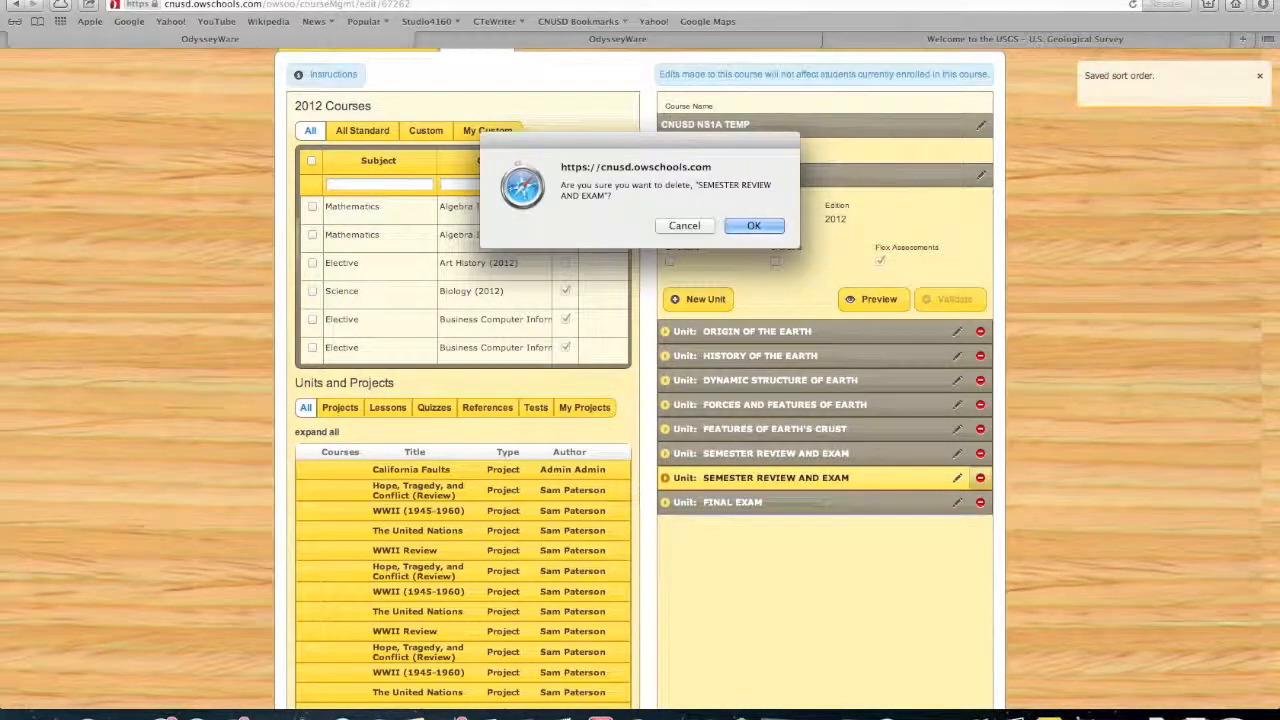
left_click(763, 226)
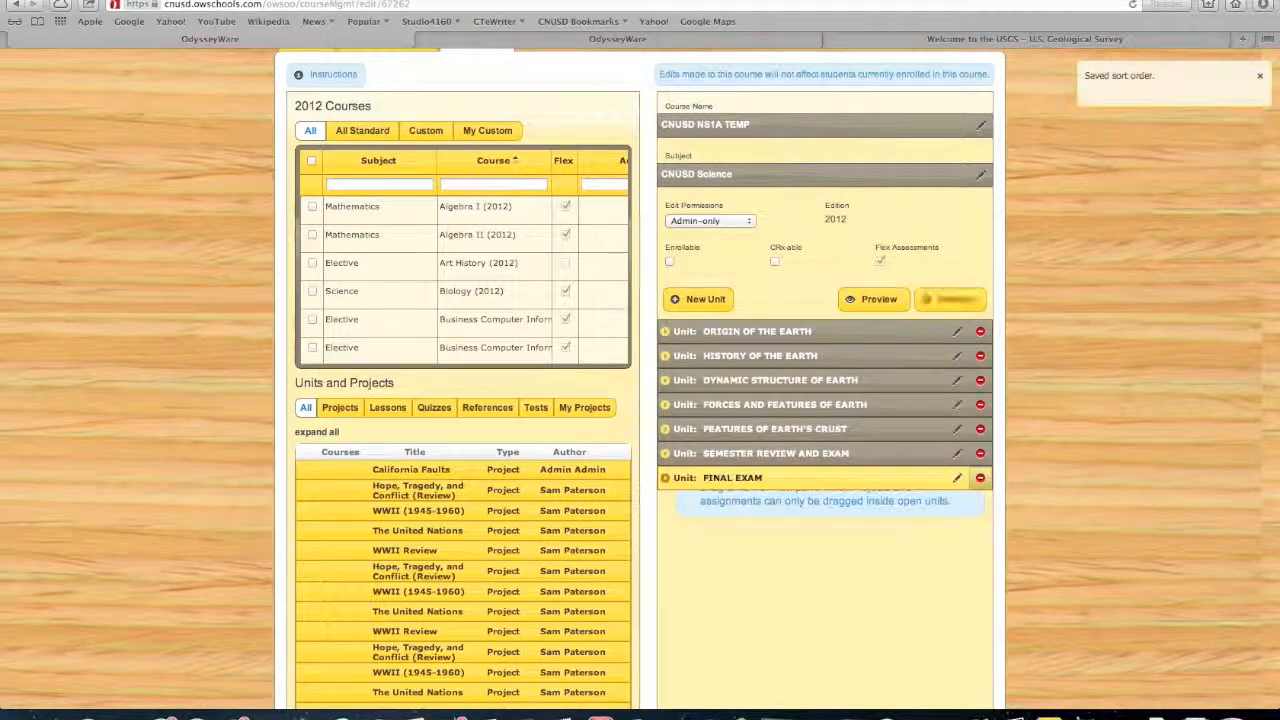
left_click(980, 478)
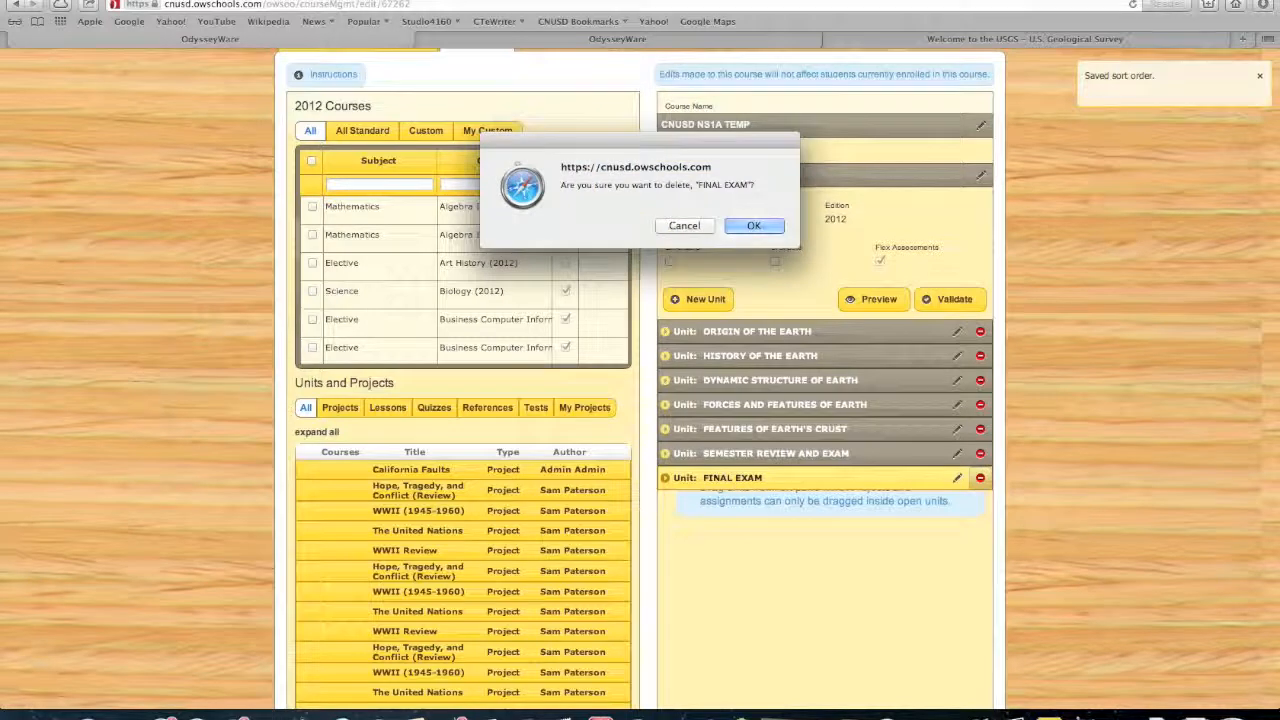
key("Return")
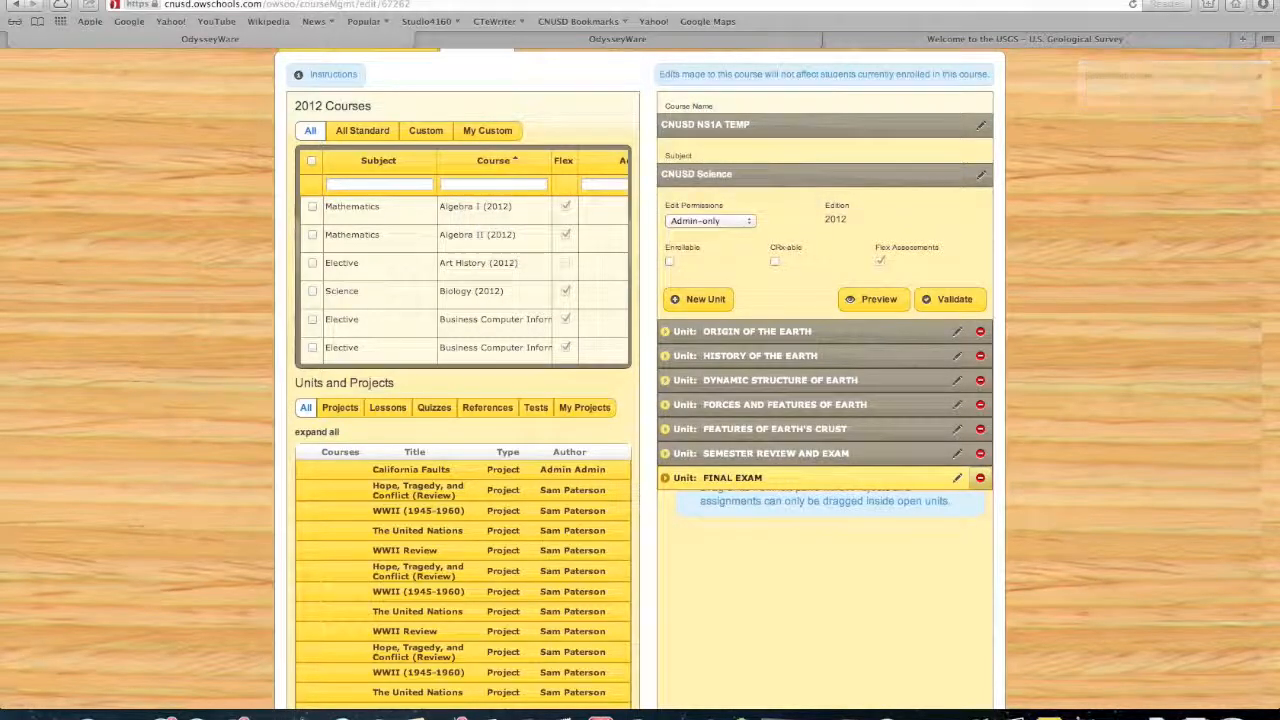